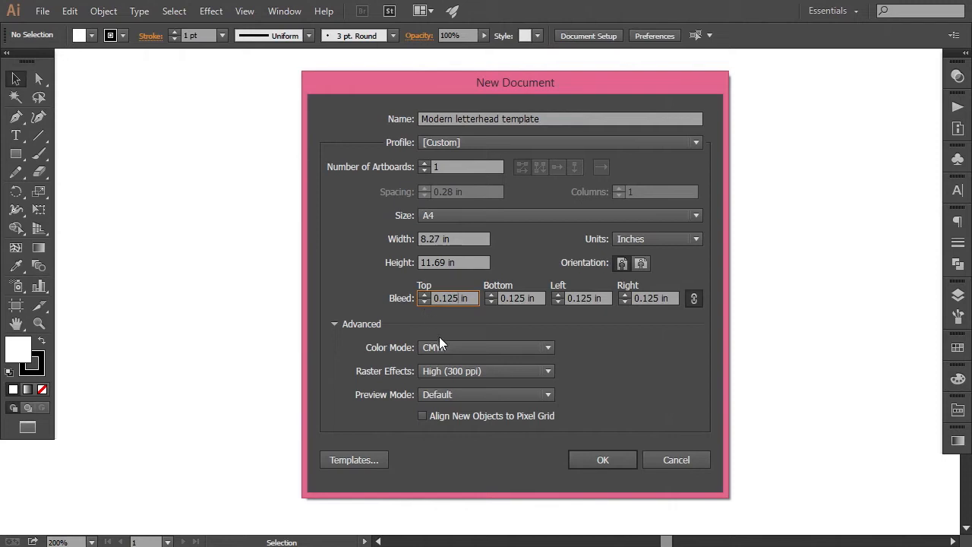
- Create the A4 letterhead document with 0.125 in bleed, paste the prepared design elements, and place them beside the artboard
click(617, 461)
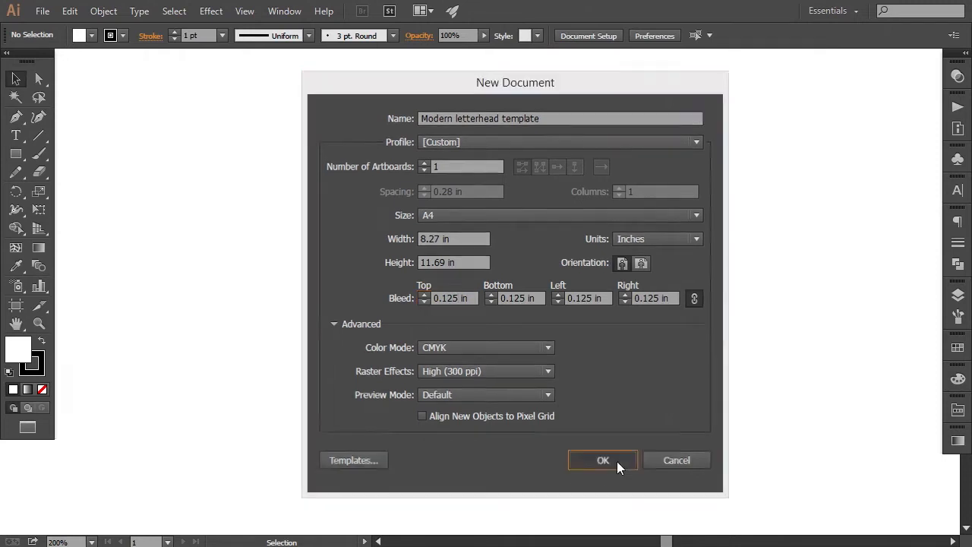
key(ctrl+v)
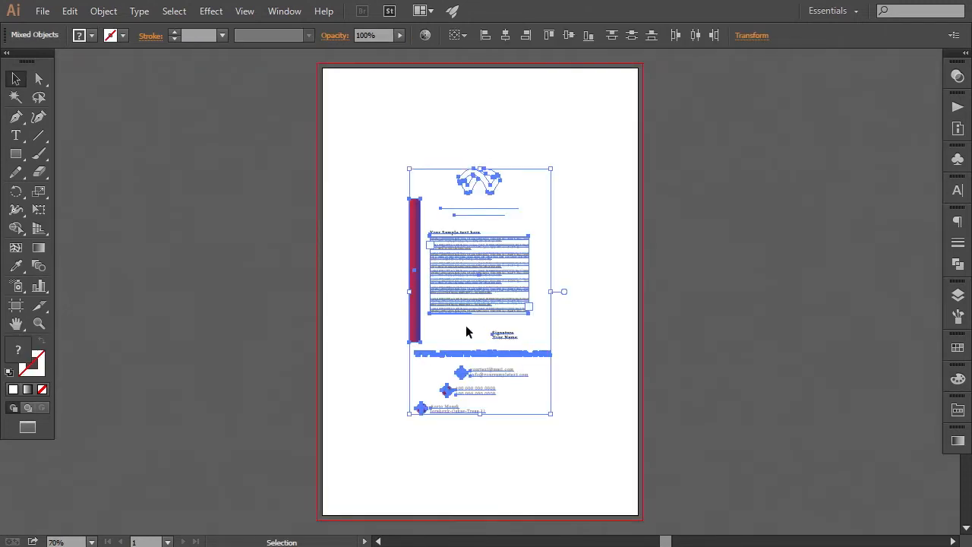
drag(419, 287, 179, 268)
click(704, 350)
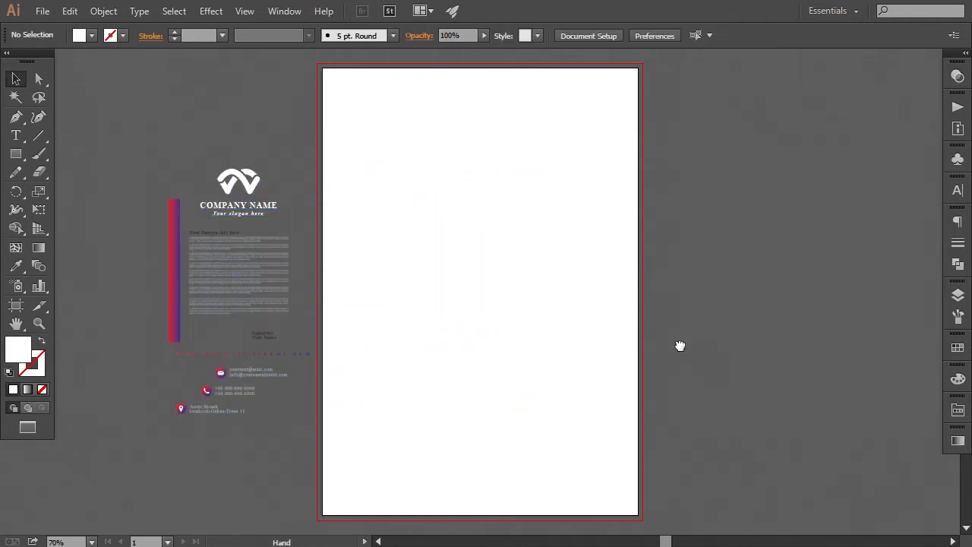
- Draw a rectangle covering the whole artboard and keep its fill white (ffffff)
drag(679, 345, 686, 348)
click(15, 154)
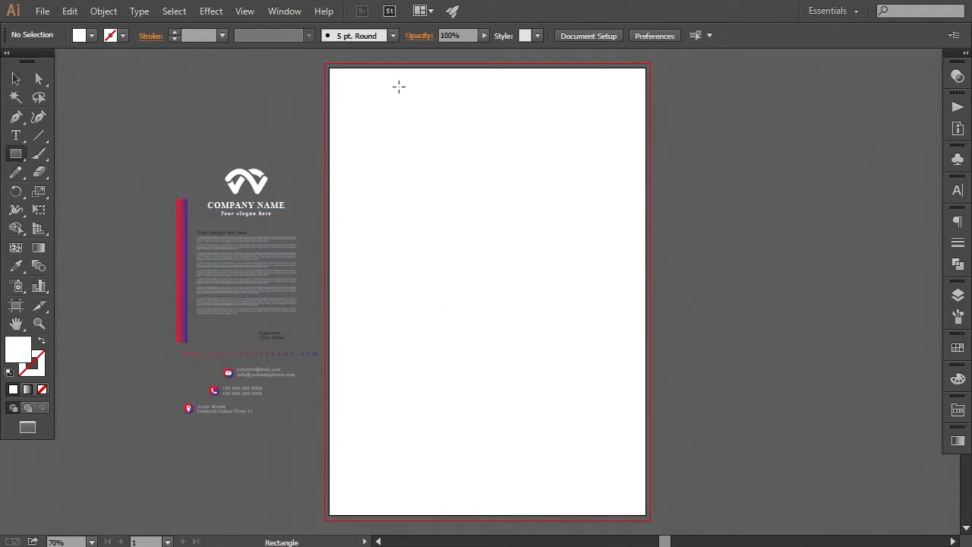
drag(328, 69, 647, 517)
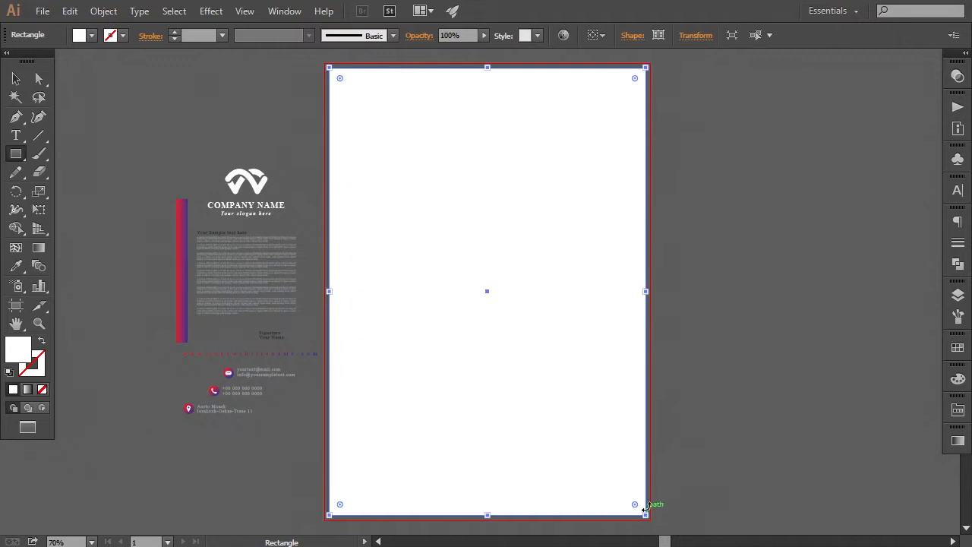
double_click(19, 354)
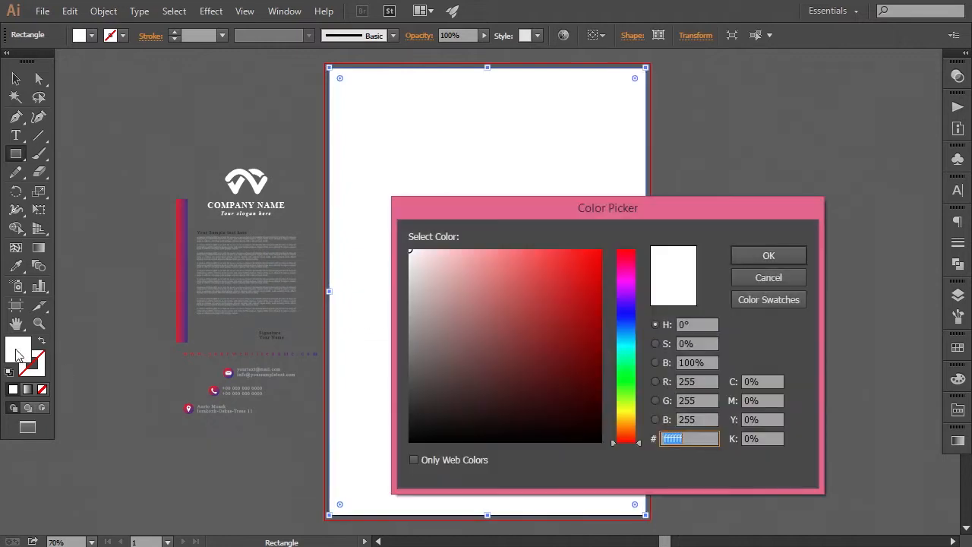
click(769, 256)
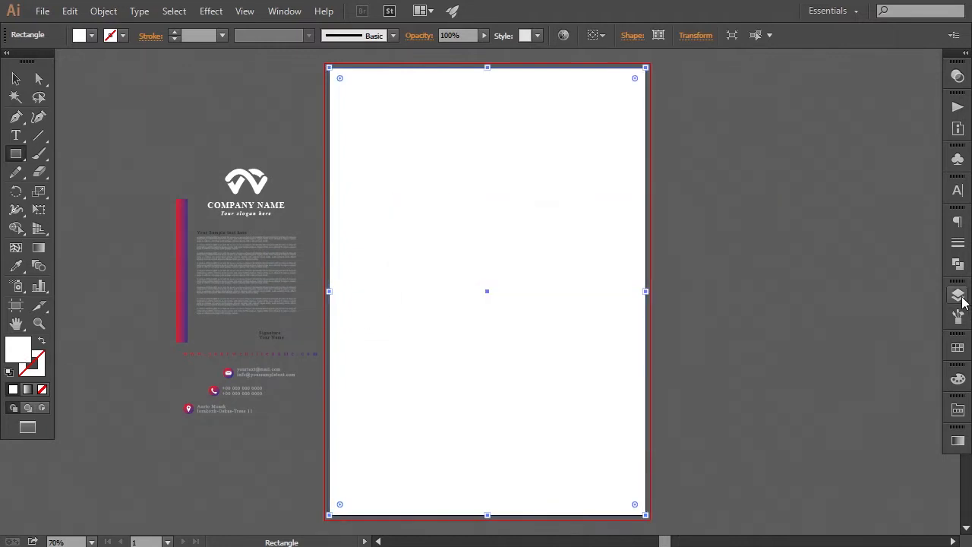
- Rename the artboard-sized rectangle's layer entry to Background
click(960, 298)
click(762, 235)
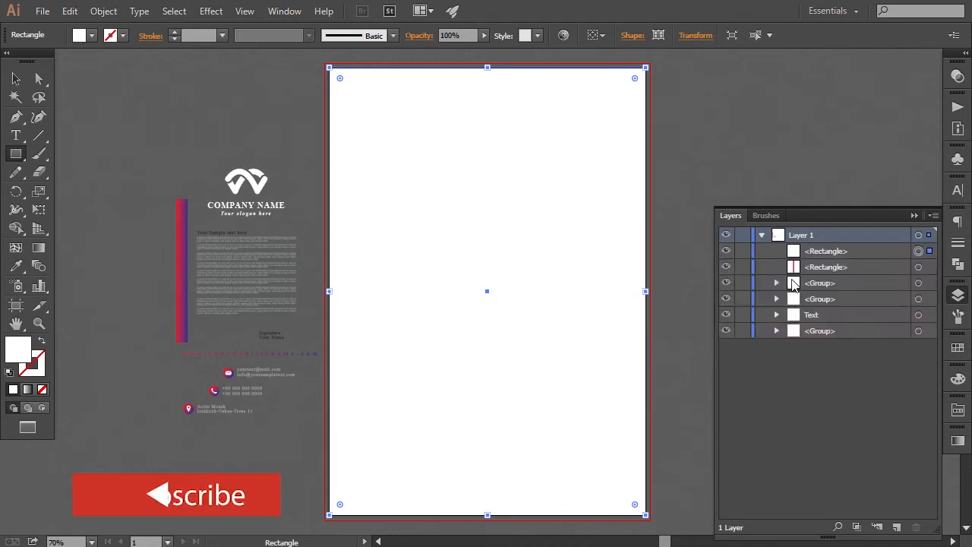
double_click(873, 252)
drag(674, 447, 676, 399)
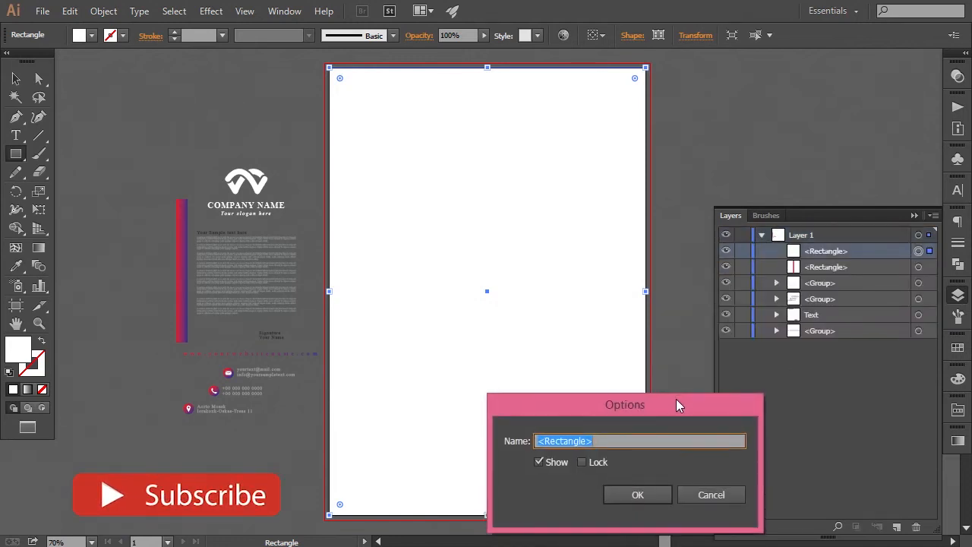
text(Background)
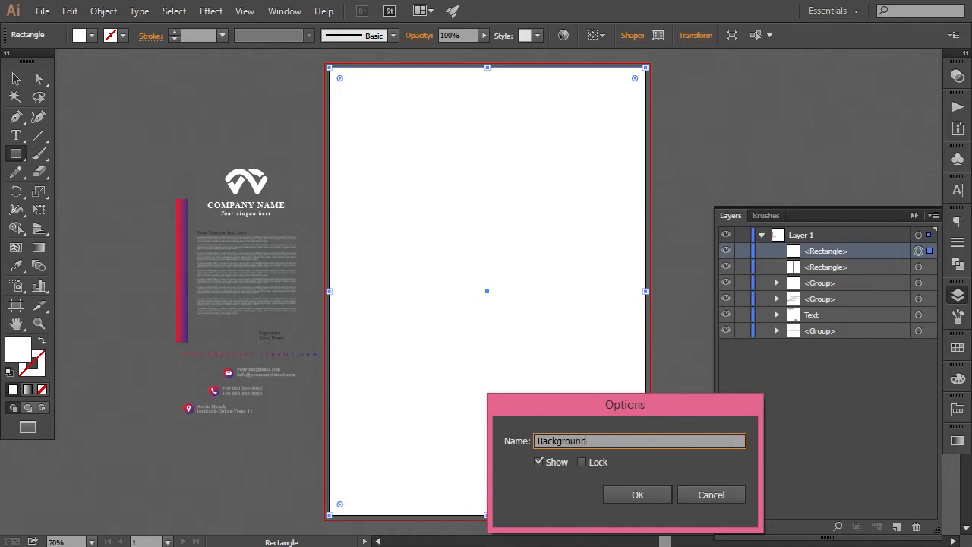
click(637, 494)
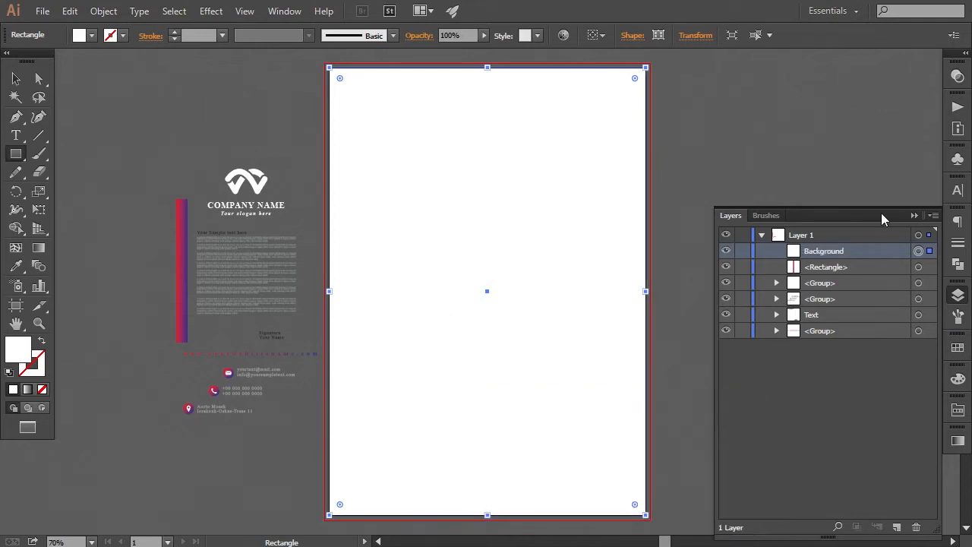
click(916, 216)
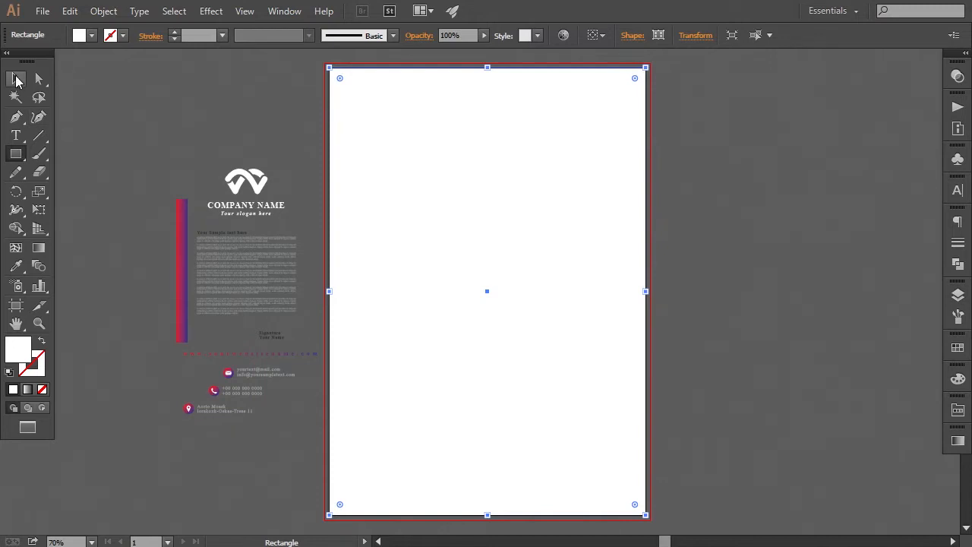
- Move the contact details group into the page's upper-right corner and bring it to the front
click(16, 79)
click(95, 166)
drag(109, 166, 115, 180)
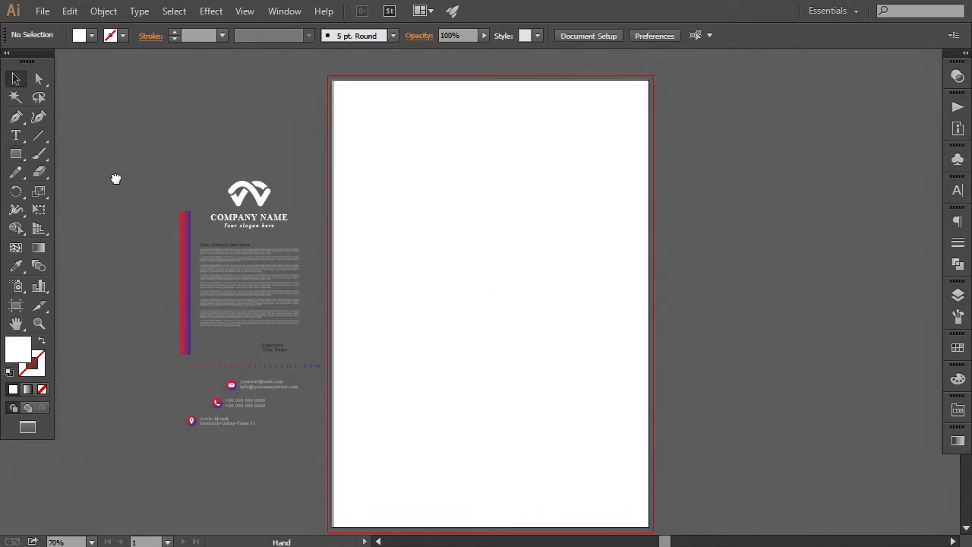
key(ctrl+equal)
key(ctrl+equal)
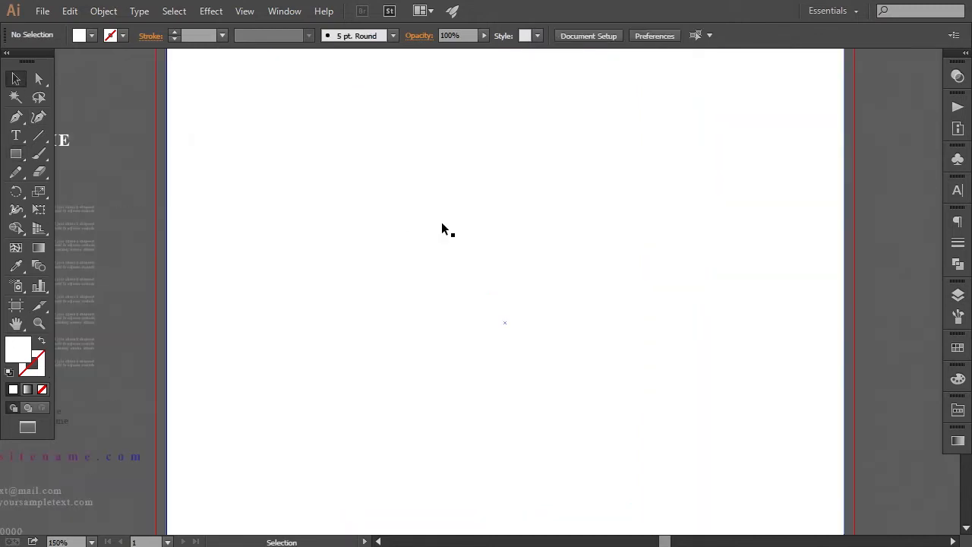
key(ctrl+minus)
drag(434, 224, 439, 275)
click(171, 508)
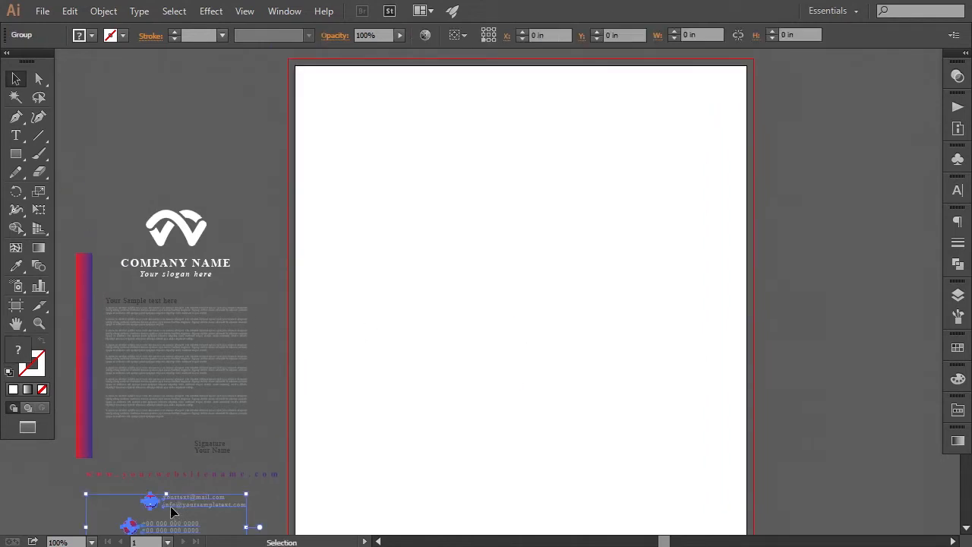
drag(152, 505, 630, 99)
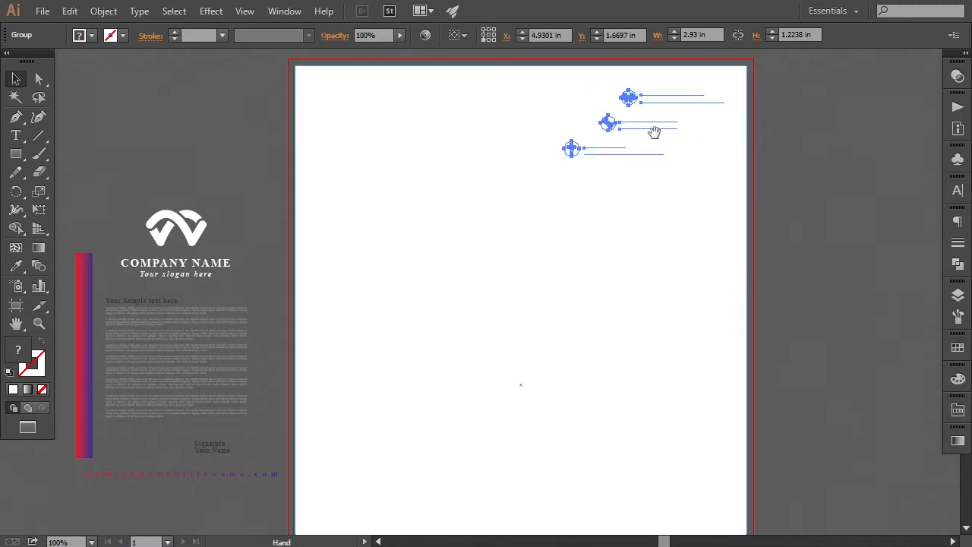
drag(651, 130, 621, 147)
right_click(637, 155)
mouse_move(676, 270)
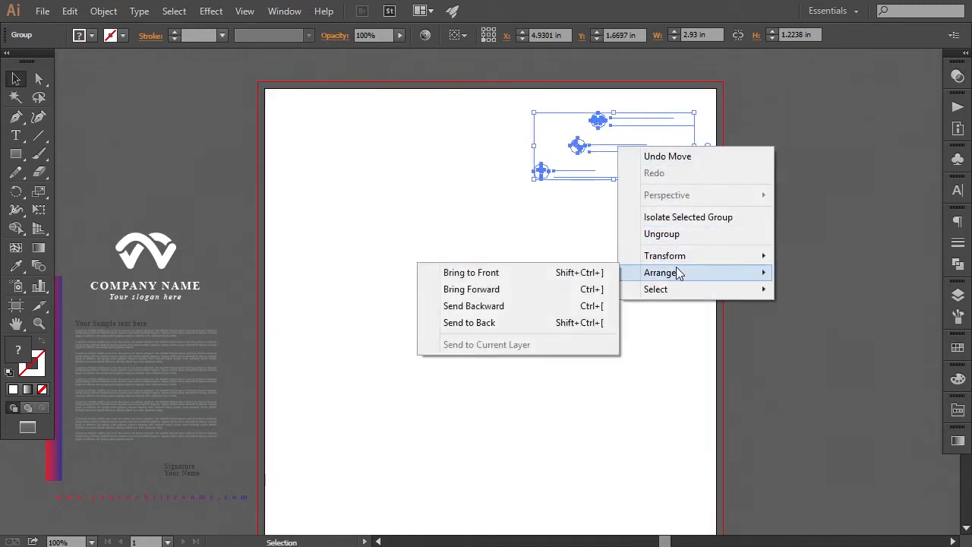
click(597, 272)
- Nudge the contact details group slightly left and down to about X 4.82 in, Y 1.74 in
key(Left)
key(Left)
key(Left)
key(Left)
key(Left)
key(Left)
key(Left)
key(Left)
key(Left)
key(Left)
key(Left)
key(Left)
key(Left)
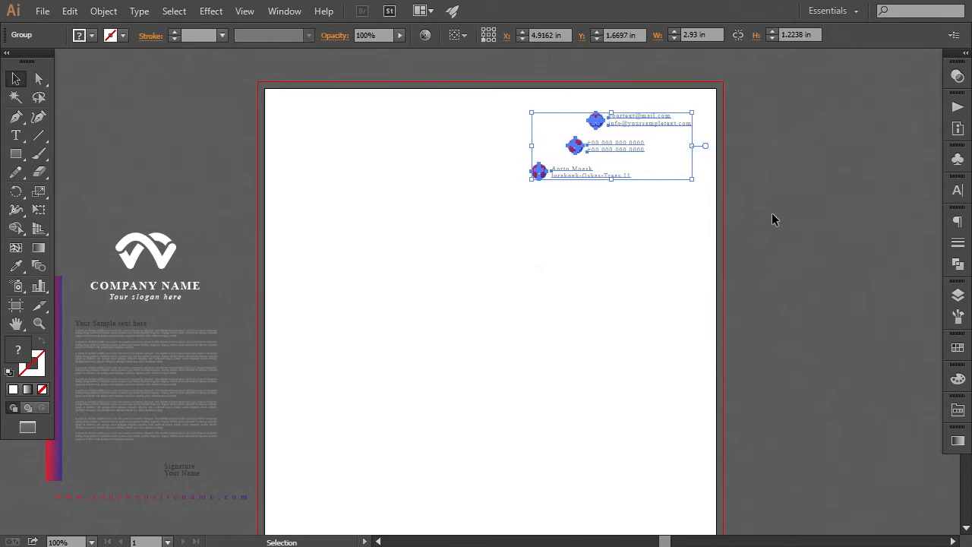
key(Right)
key(Right)
key(Right)
key(Right)
key(Right)
key(Right)
key(Right)
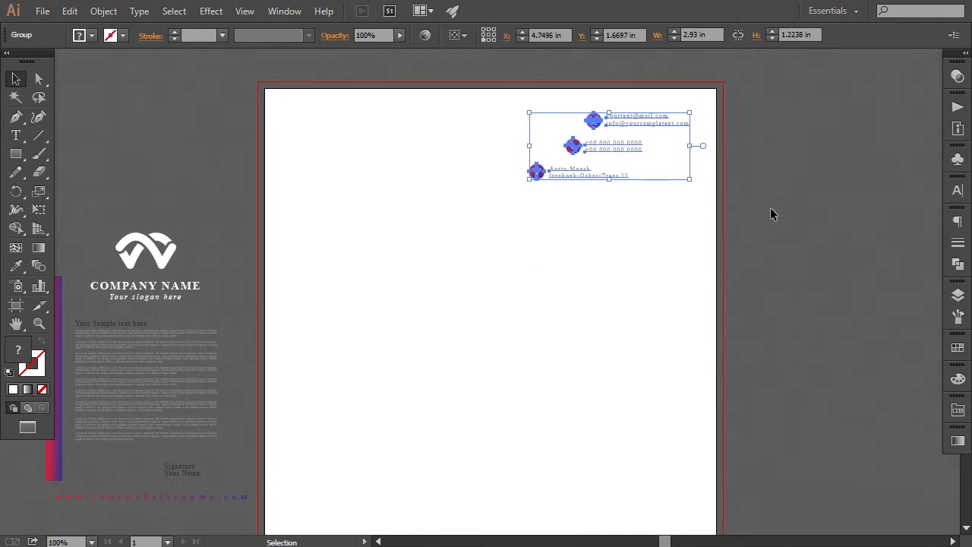
key(Down)
key(Down)
key(Down)
key(Down)
key(Down)
key(Down)
key(Down)
key(Down)
key(Down)
key(Down)
key(Down)
key(Down)
key(Down)
key(Down)
key(Down)
key(Down)
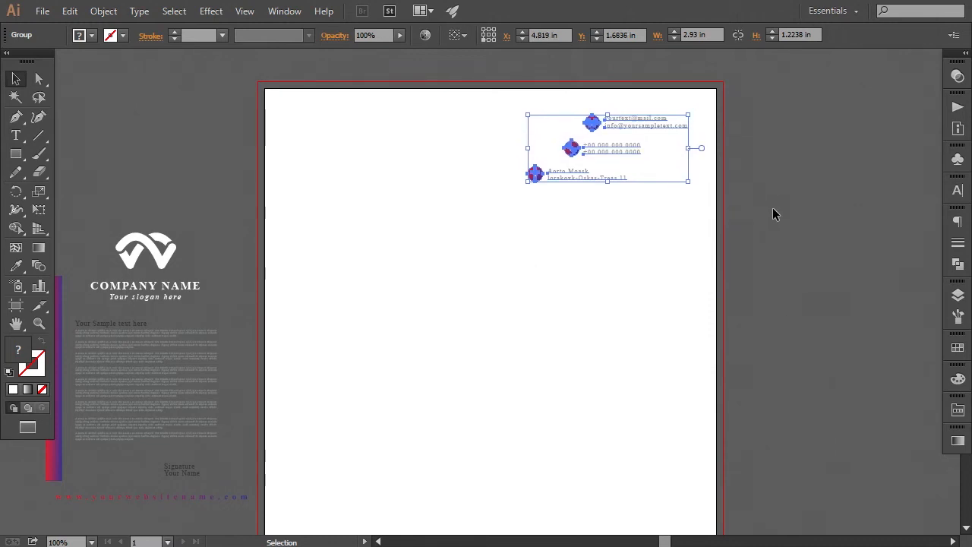
key(Up)
key(Up)
key(Up)
key(Up)
key(Up)
key(Up)
key(Up)
key(Up)
key(Up)
key(Up)
key(Up)
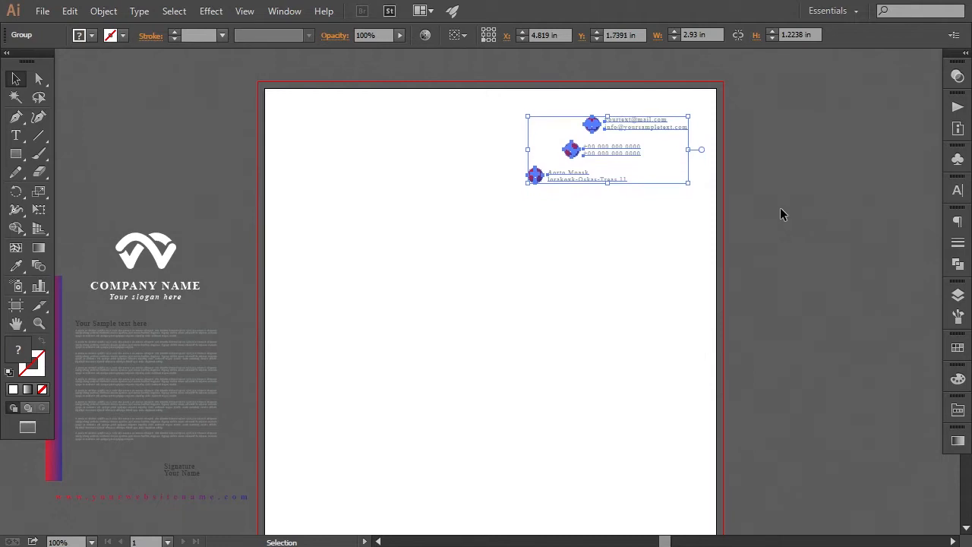
click(780, 209)
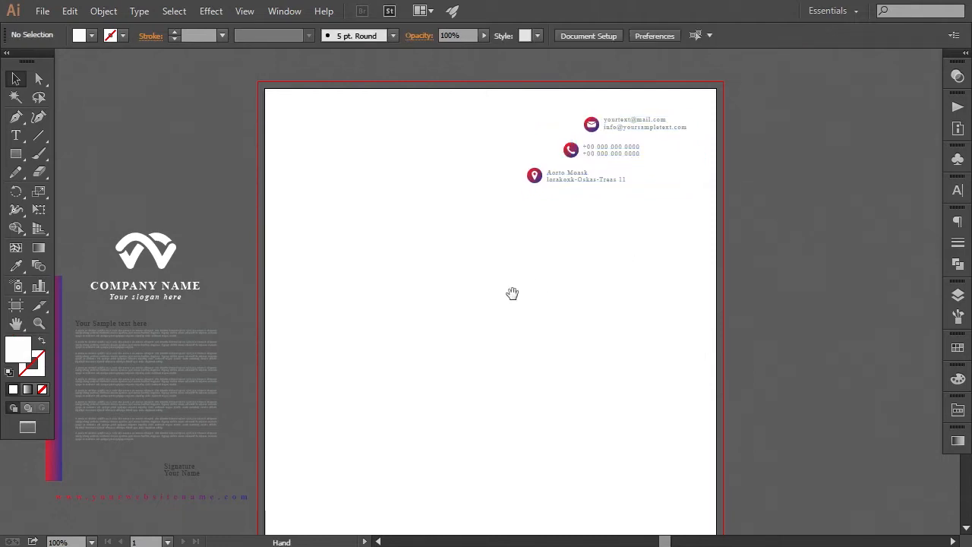
- Draw a closed curved shape with the Pen tool in the page's upper-left corner, about 5.54 in along the top and 2.15 in down the left edge
drag(512, 294, 532, 284)
click(16, 116)
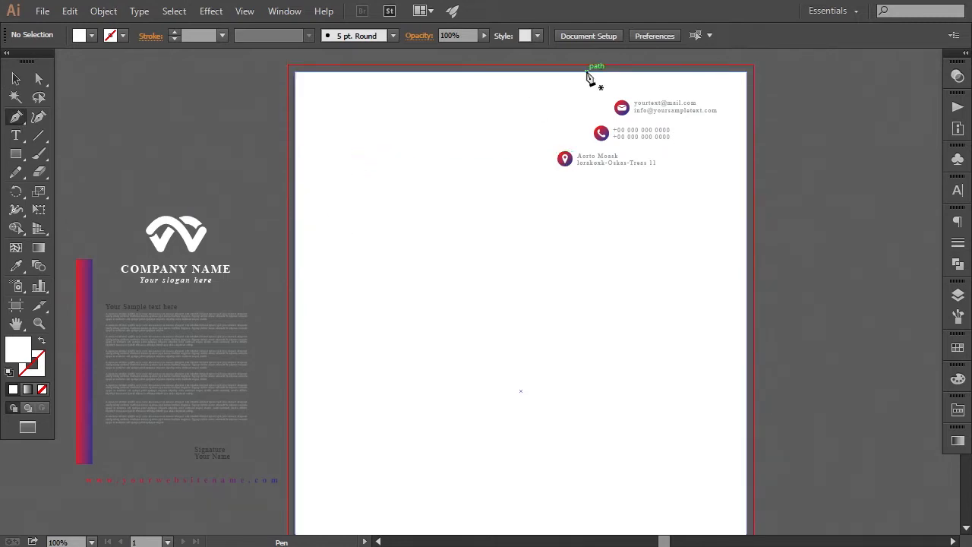
click(597, 72)
click(514, 165)
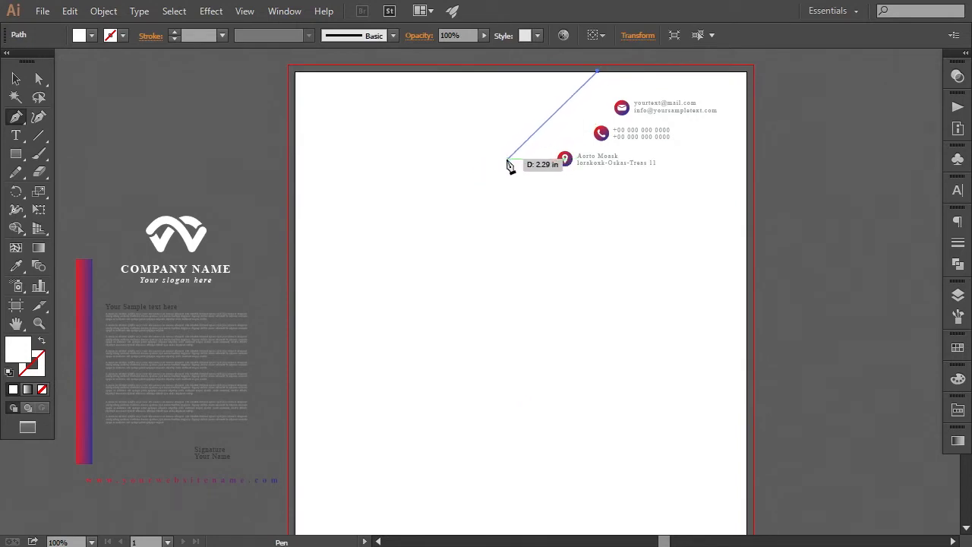
drag(494, 169, 373, 218)
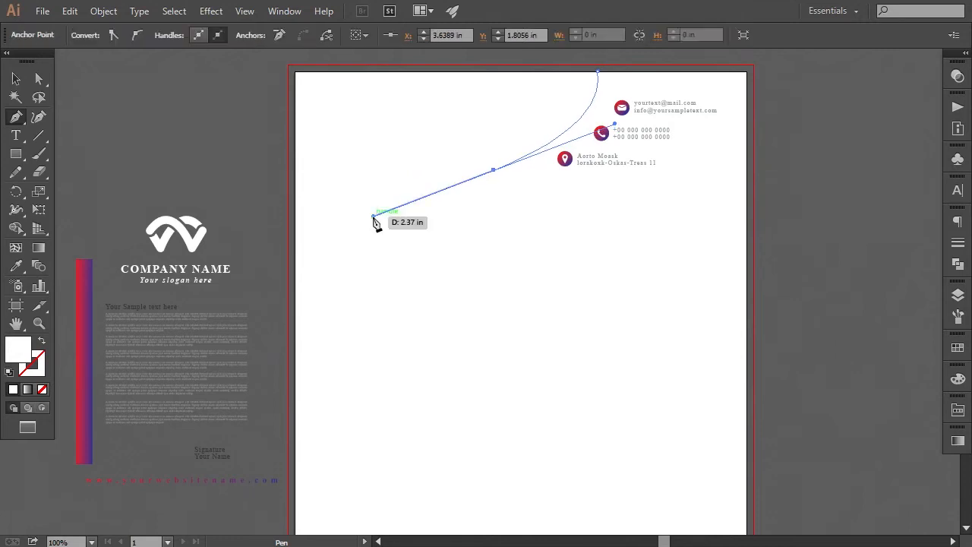
click(295, 188)
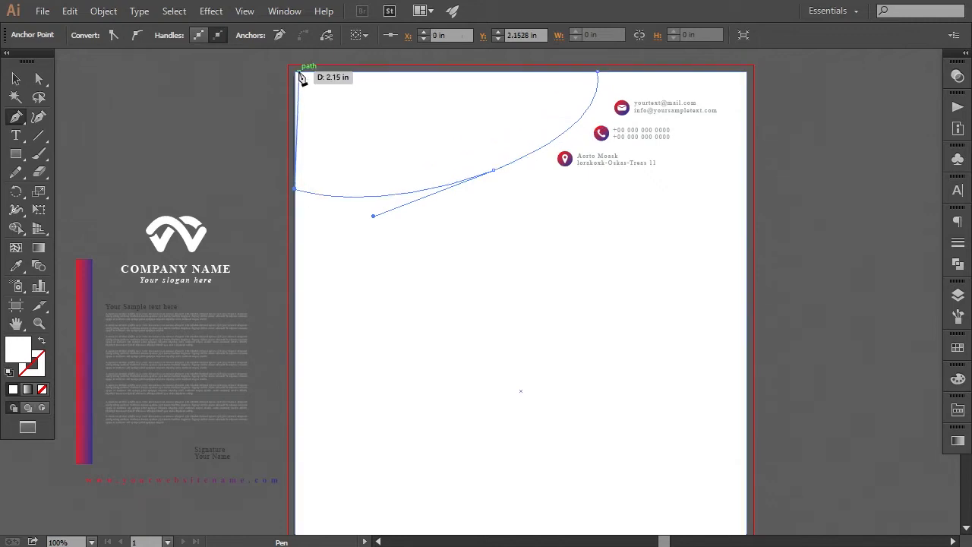
click(295, 72)
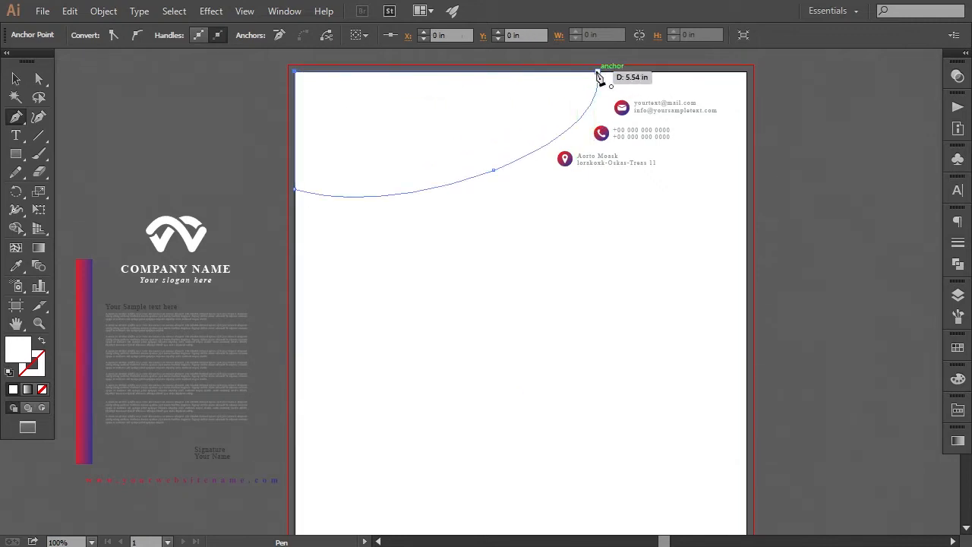
click(597, 72)
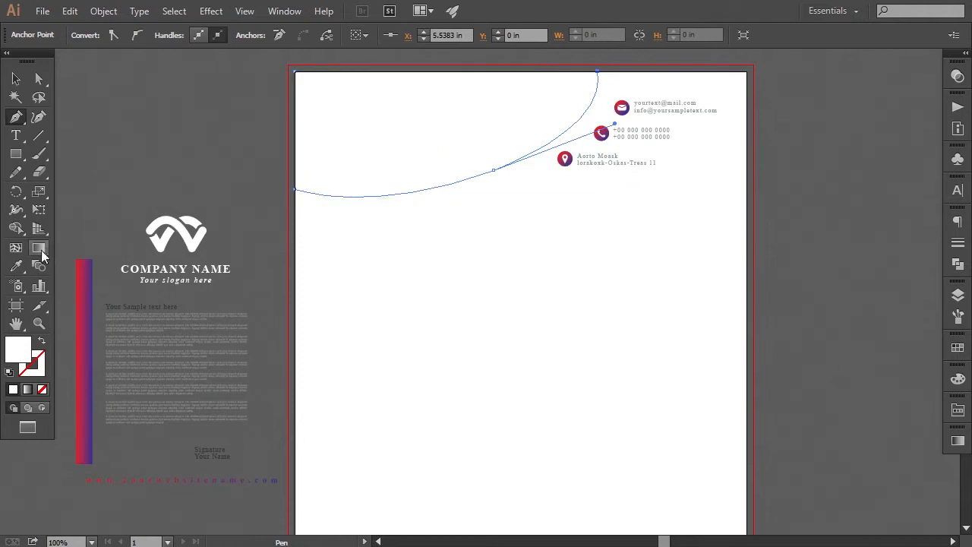
- Fill the curved shape with the vertical bar's red-to-purple gradient and adjust the middle anchor's handle to make the curve slightly fuller
click(17, 267)
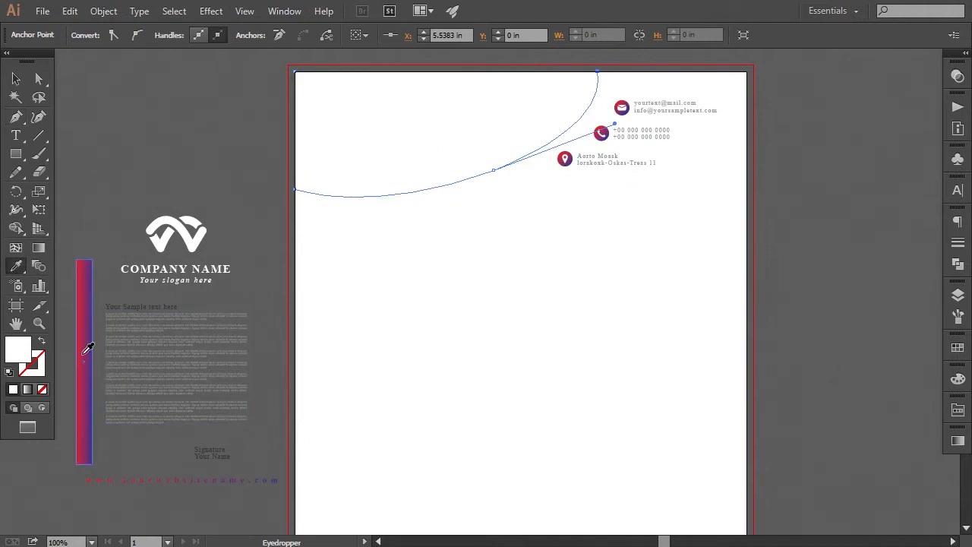
click(87, 350)
key(a)
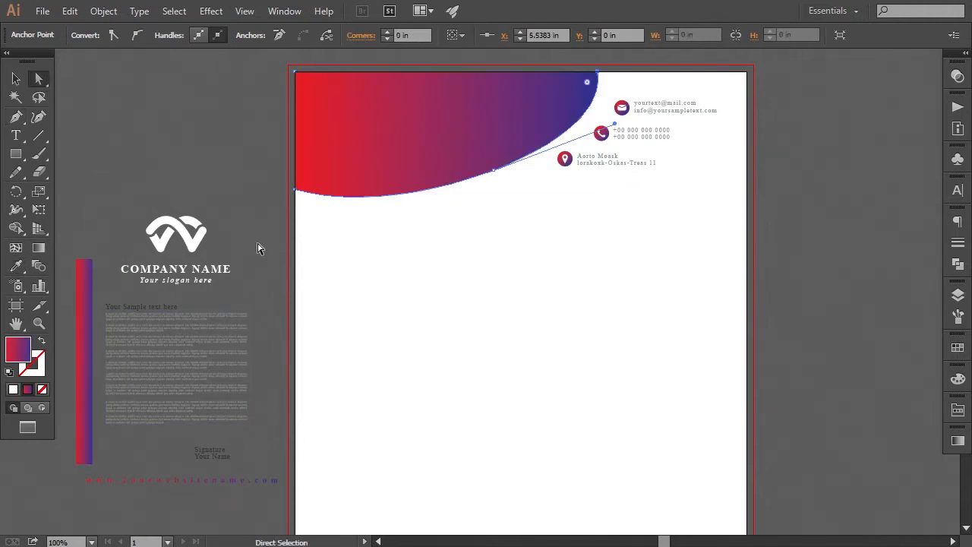
click(497, 174)
drag(614, 120, 614, 117)
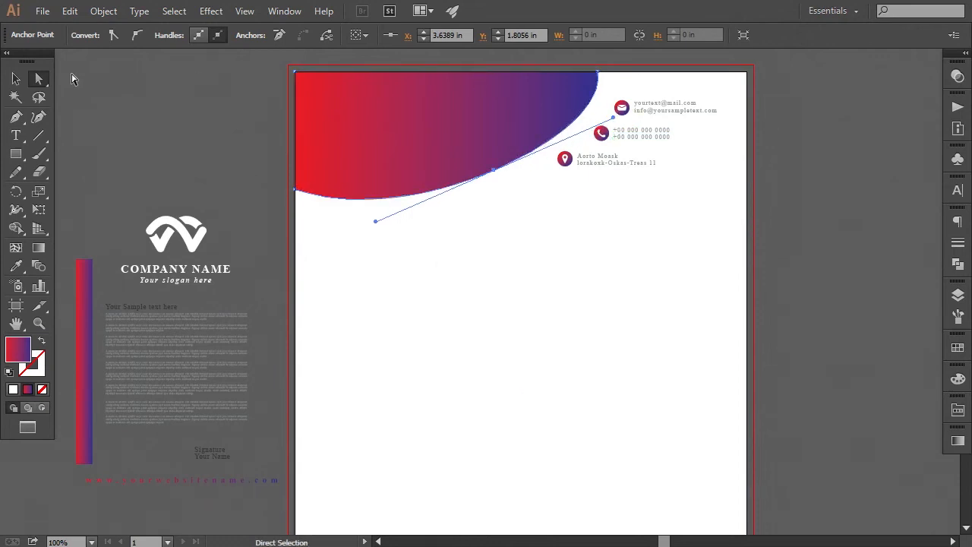
click(144, 139)
- Stretch the gradient header shape slightly wider toward the contact details
click(17, 78)
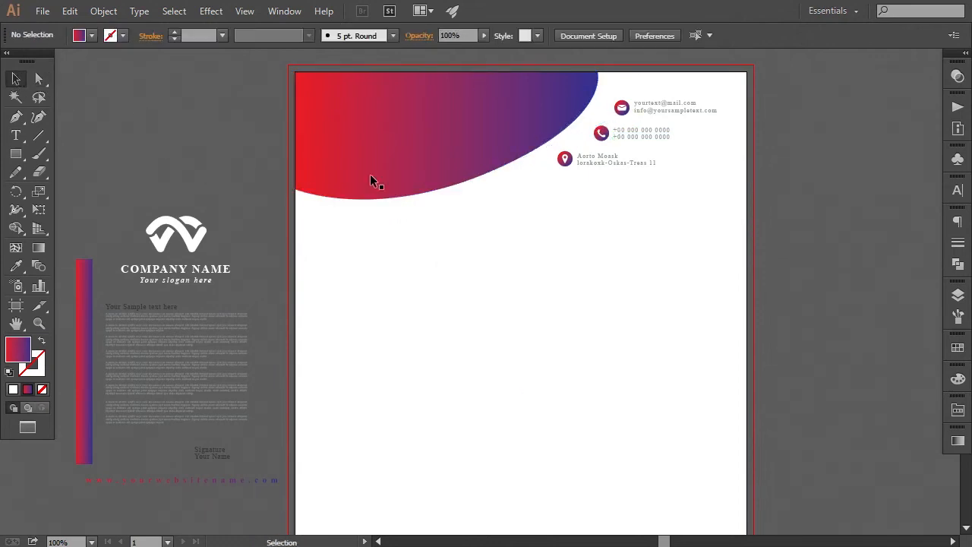
click(439, 163)
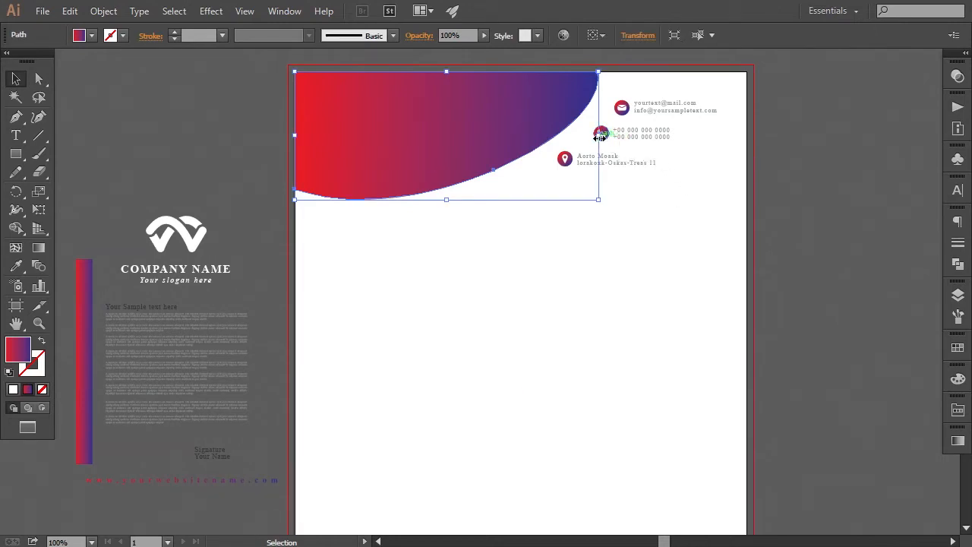
drag(599, 135, 604, 135)
click(766, 200)
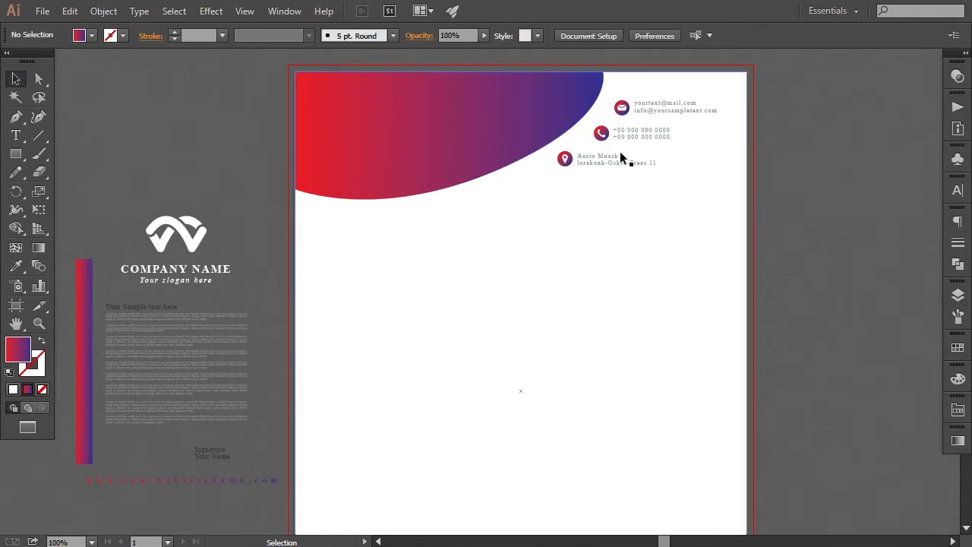
click(624, 155)
click(816, 195)
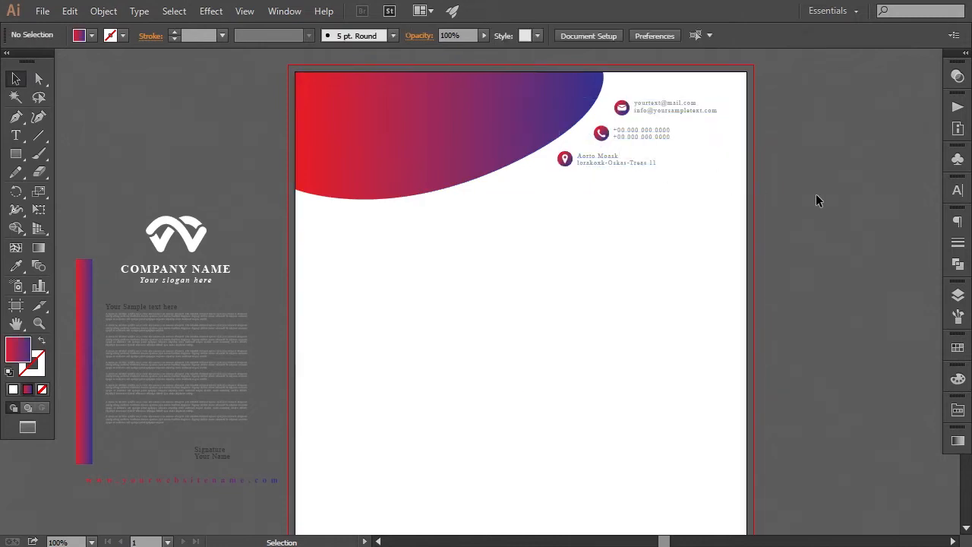
- Fine-tune the middle anchor's direction handles on the gradient header shape so its lower edge becomes a slightly flatter curve
click(38, 76)
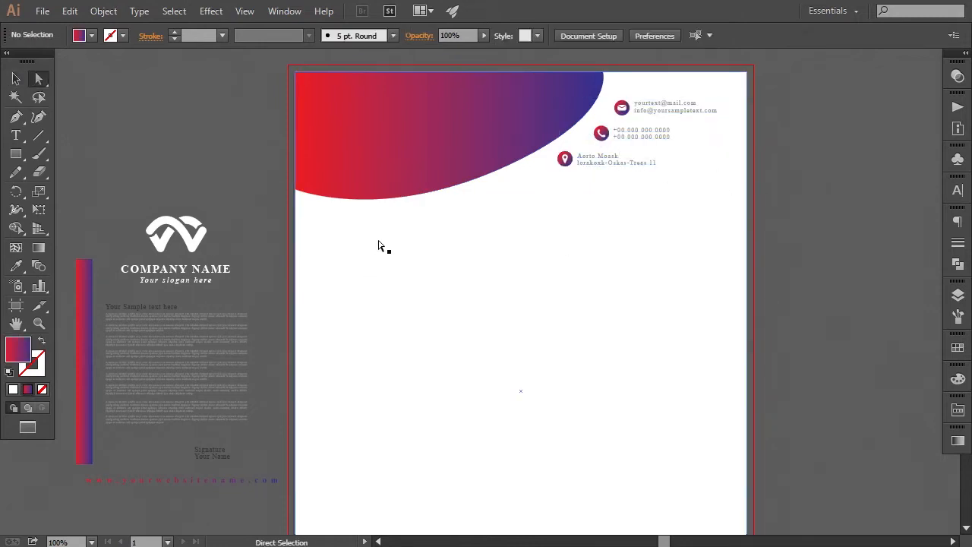
click(297, 190)
drag(378, 221, 370, 223)
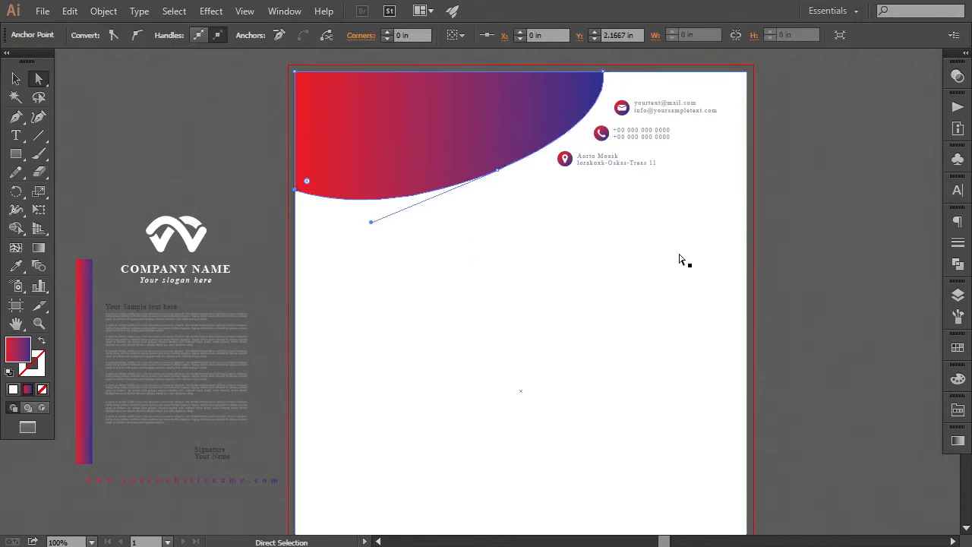
click(803, 268)
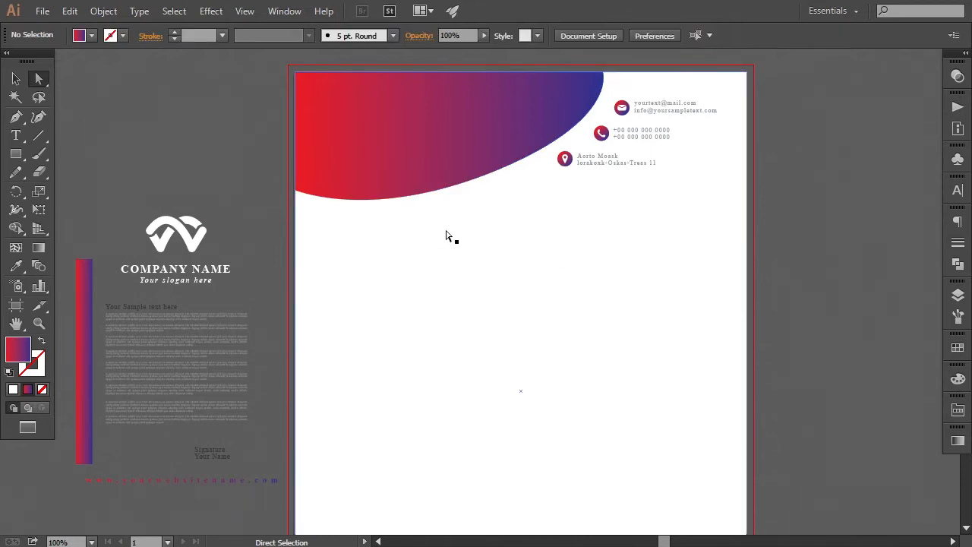
drag(442, 221, 427, 227)
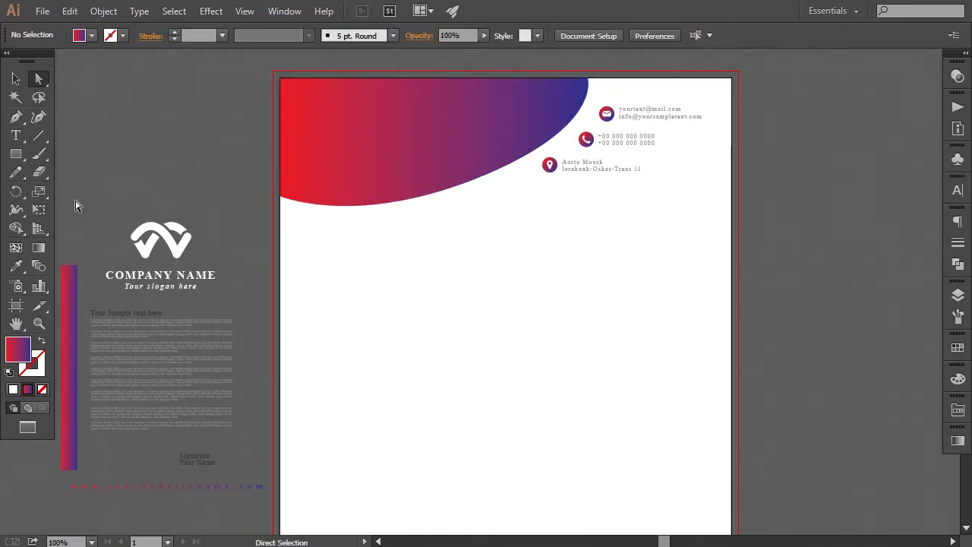
click(482, 182)
click(482, 176)
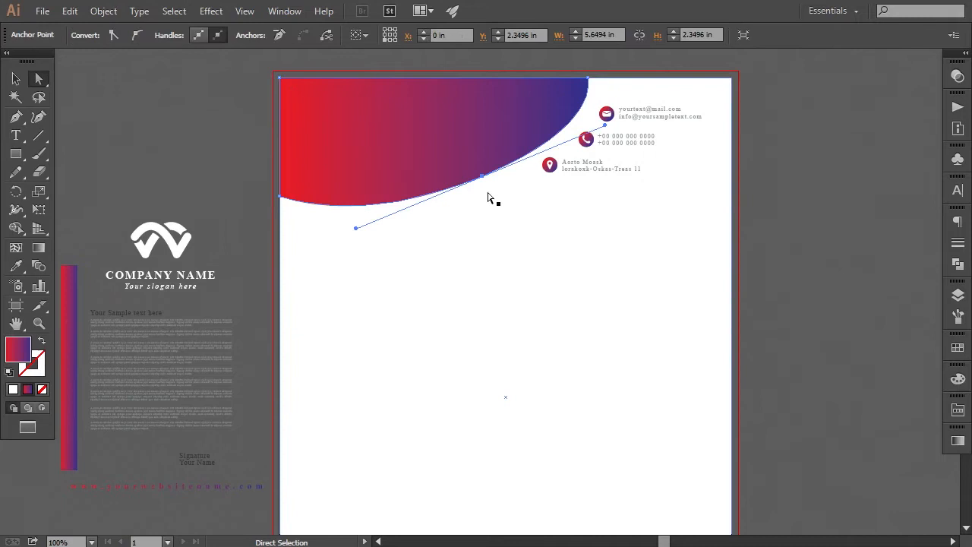
click(606, 125)
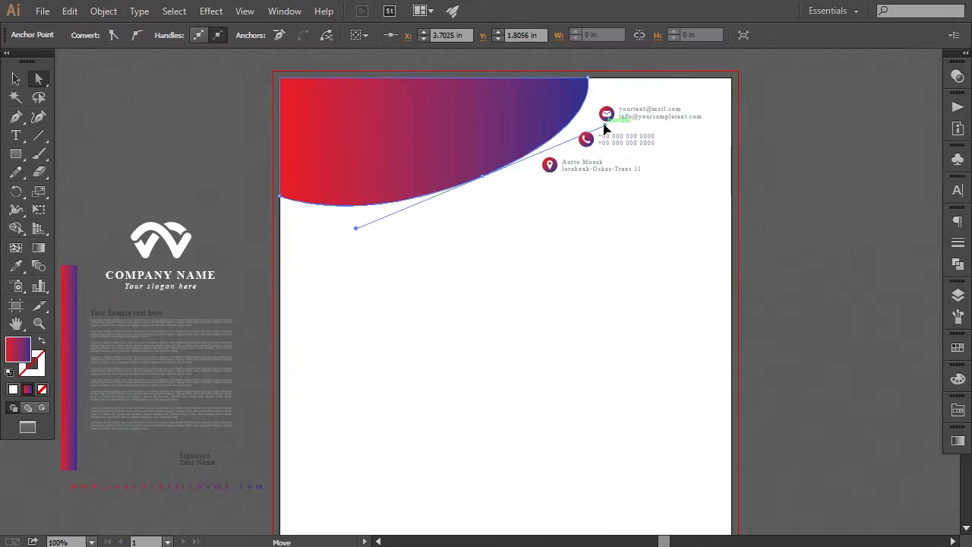
drag(355, 228, 359, 224)
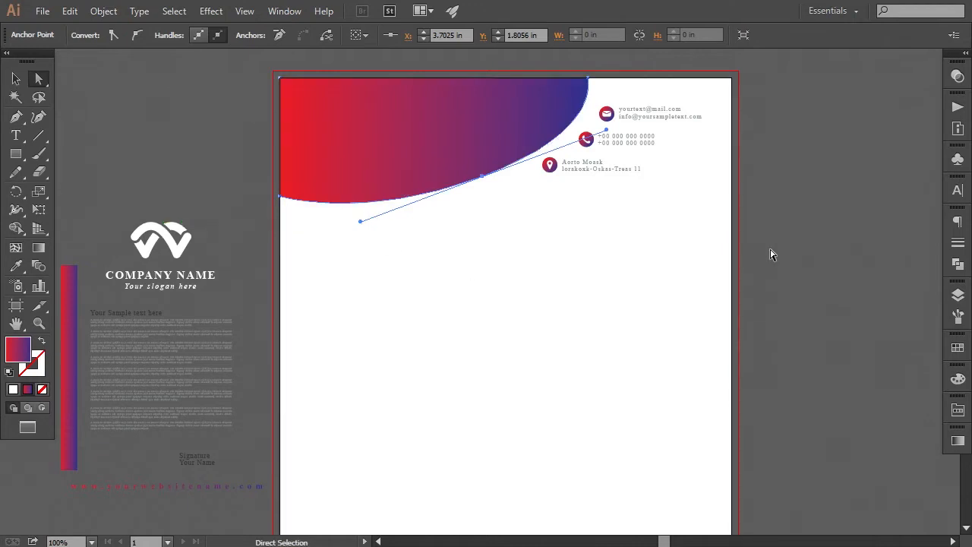
click(773, 254)
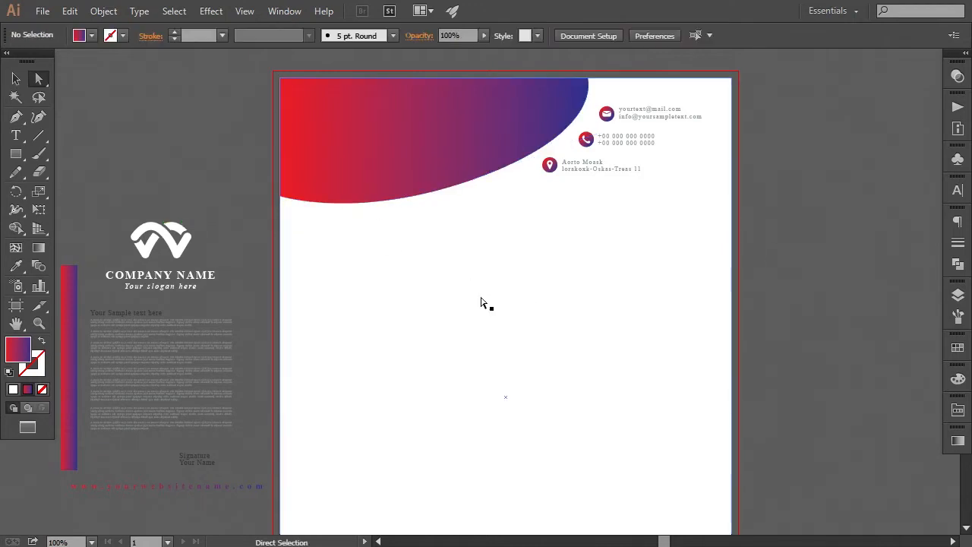
- Draw a circle with the Ellipse tool on the blank page area below the header and fill it with white (#ffffff)
drag(15, 162, 55, 189)
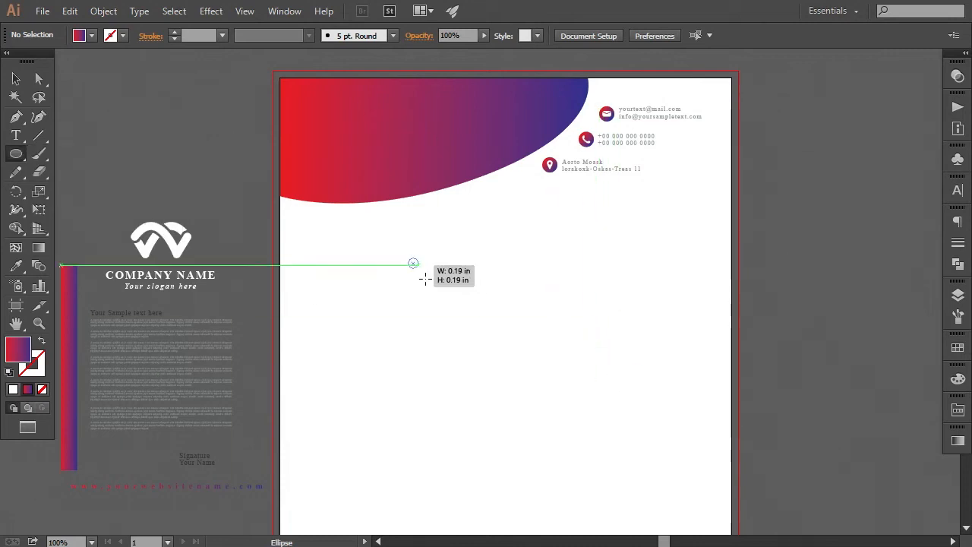
drag(410, 260, 473, 347)
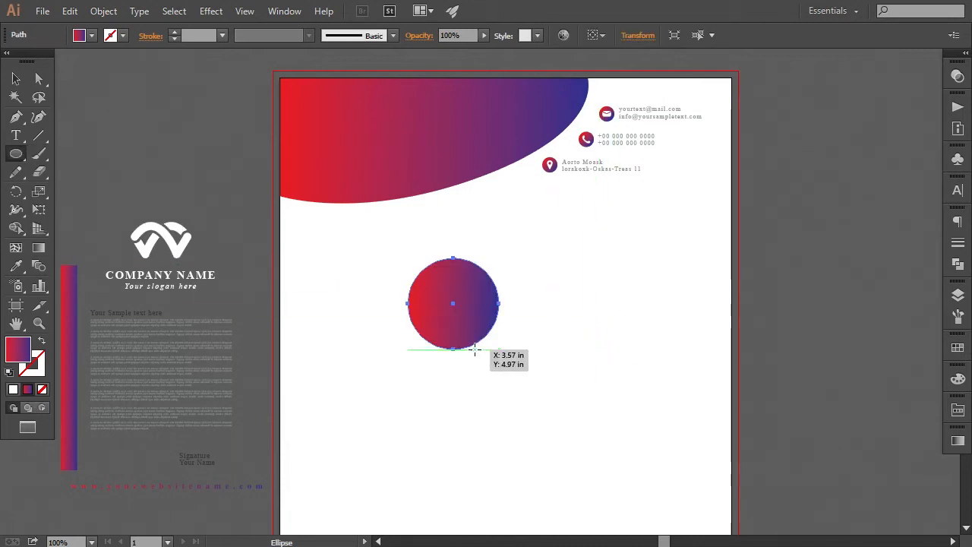
double_click(14, 364)
drag(428, 297, 399, 248)
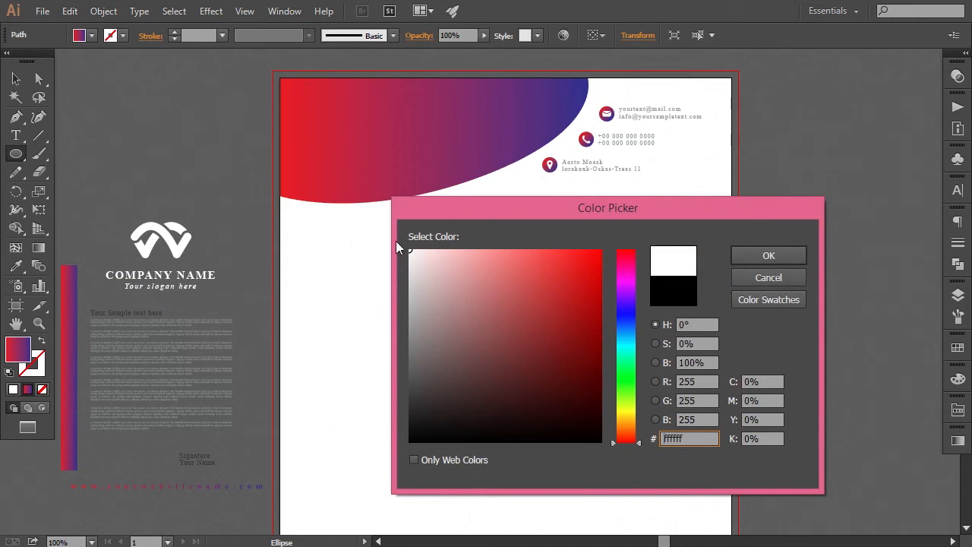
click(769, 256)
- Move the white circle over the header's lower-left edge and set it to Overlay blending at 81% opacity
click(16, 78)
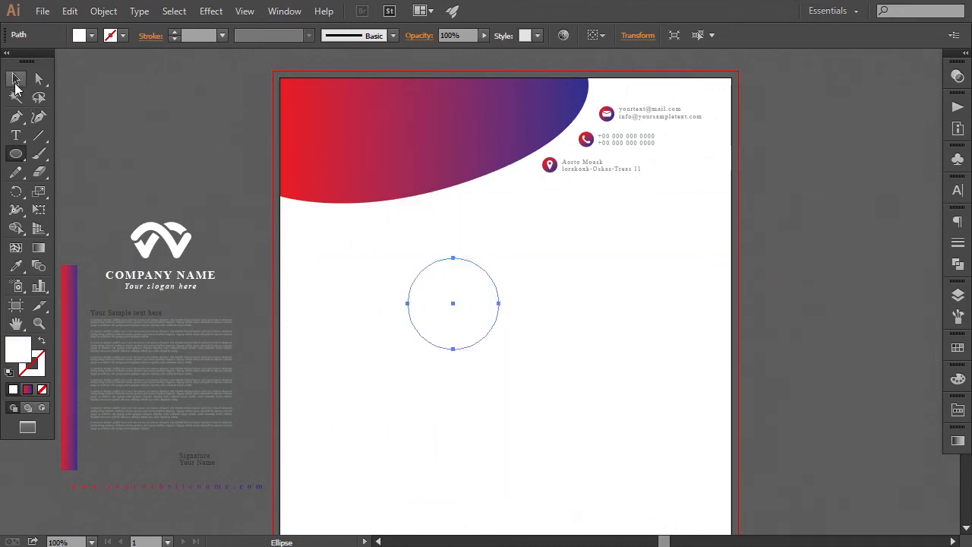
drag(460, 332, 346, 209)
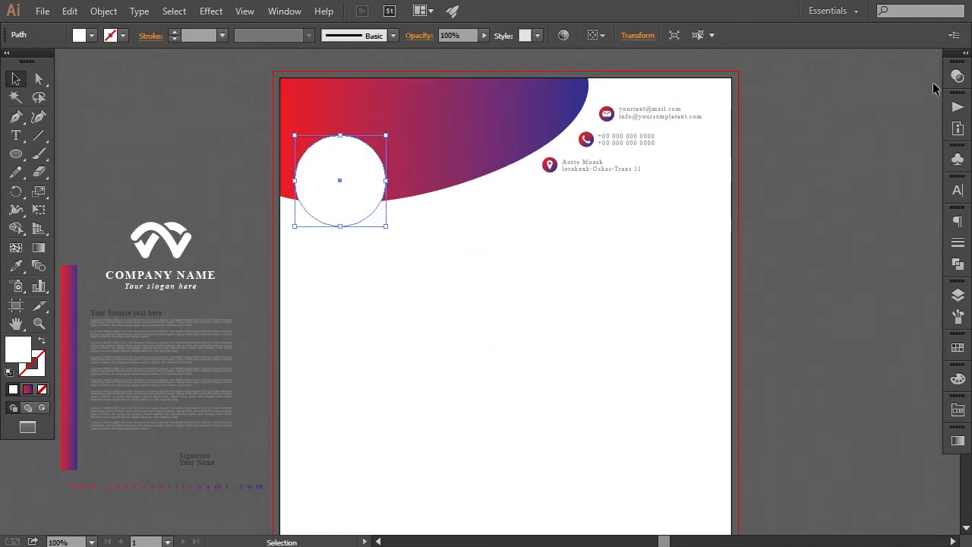
click(956, 77)
click(809, 85)
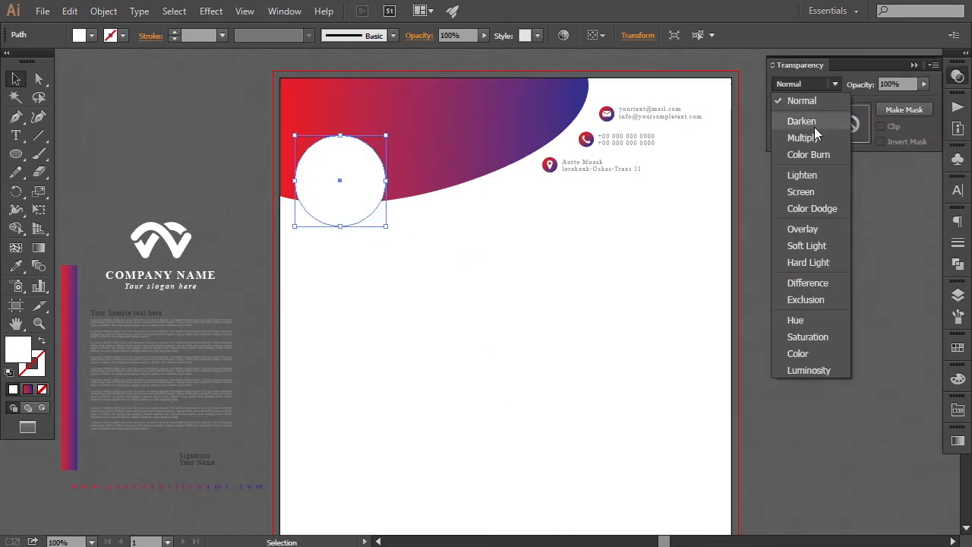
click(804, 230)
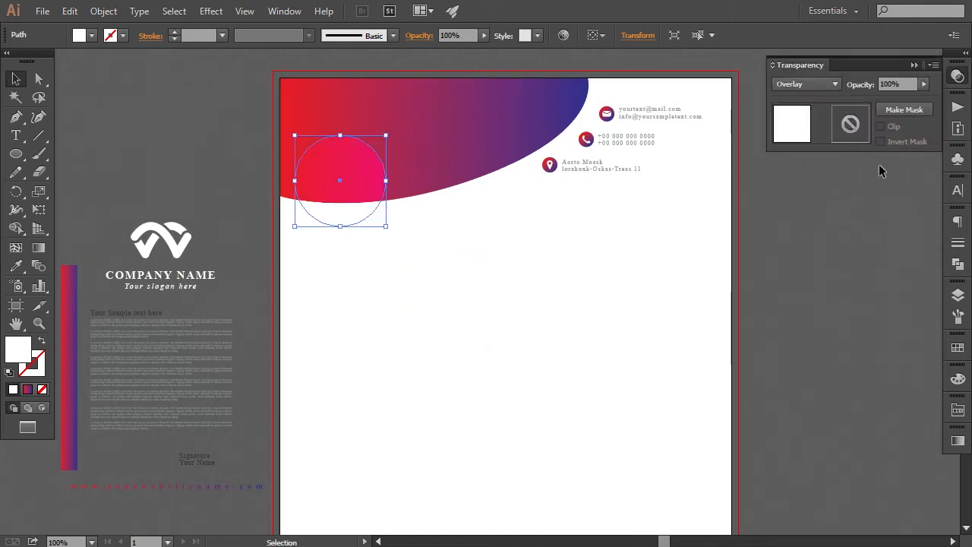
click(924, 84)
drag(923, 97, 924, 98)
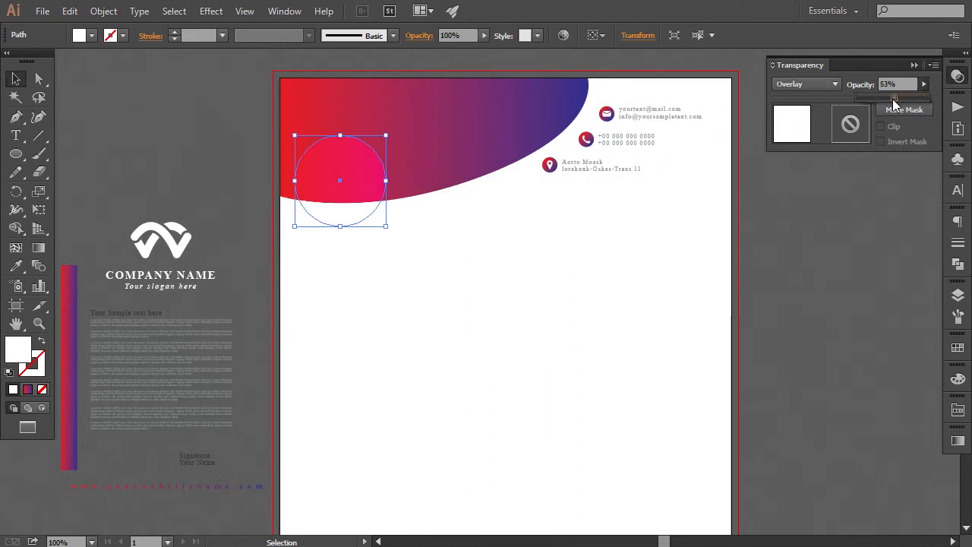
click(915, 65)
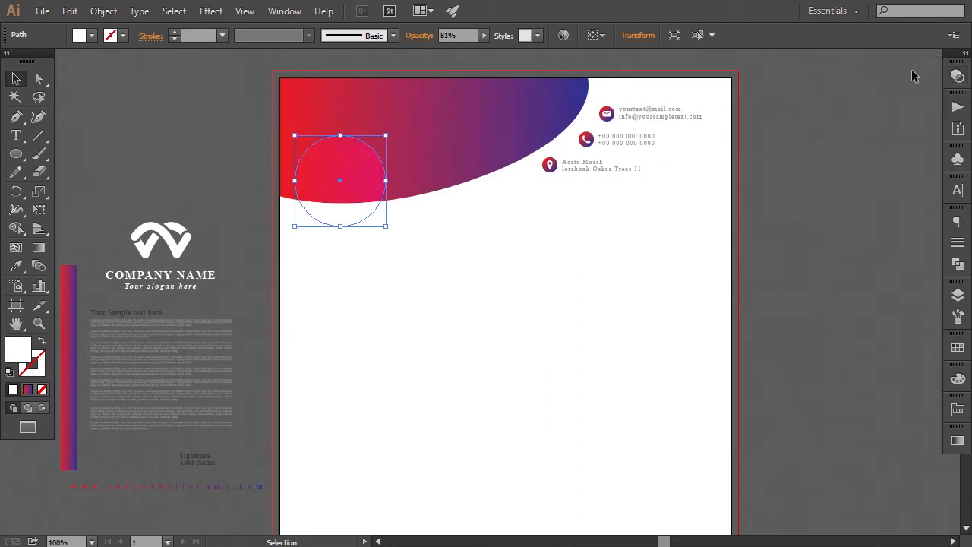
click(834, 162)
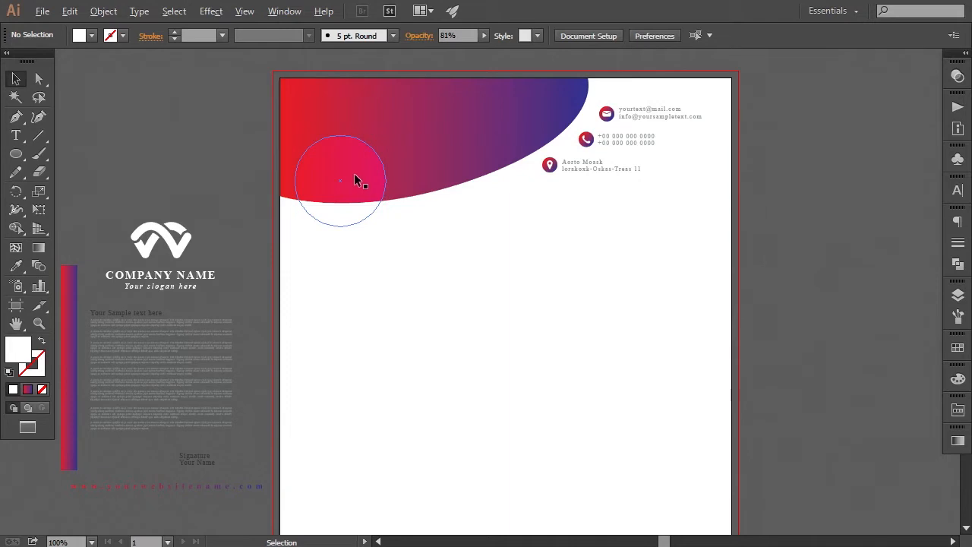
- Duplicate the overlay circle to the right so the two overlap, and make the copy slightly smaller
drag(357, 180, 403, 180)
drag(433, 136, 427, 143)
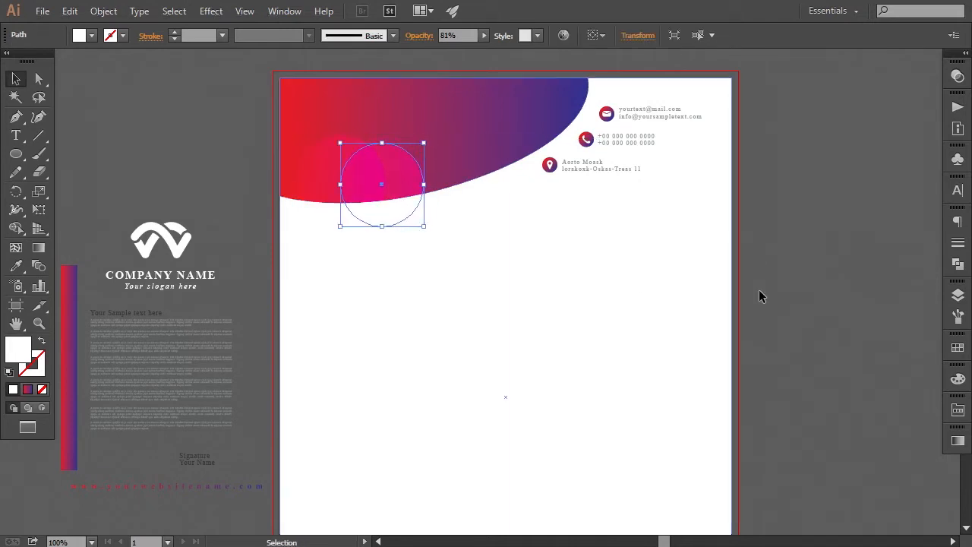
click(619, 282)
- Duplicate the second circle farther right along the curve, shrink the copy slightly and set its opacity to 44%
drag(413, 178, 469, 159)
drag(479, 124, 474, 130)
click(958, 76)
click(925, 83)
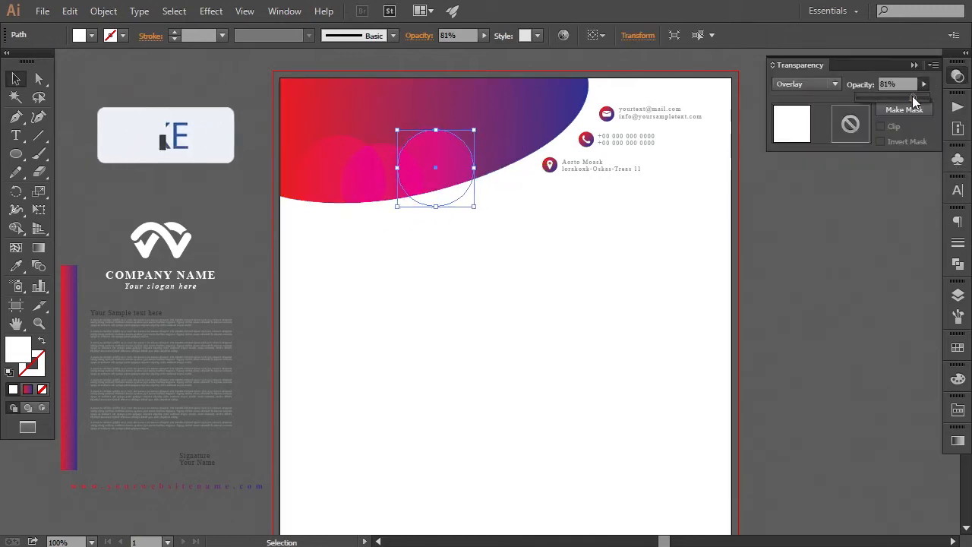
drag(913, 95, 887, 101)
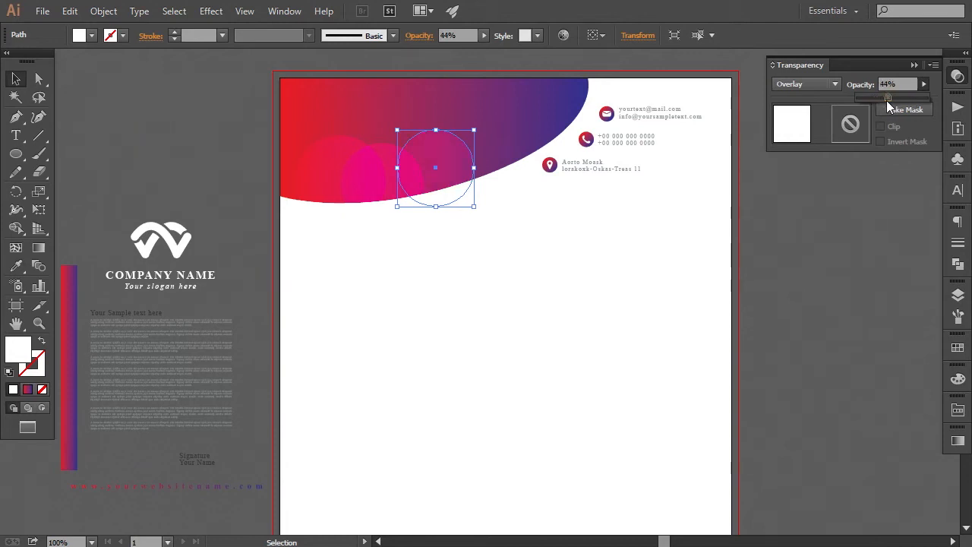
click(840, 233)
- Raise the second circle's opacity to 91% and place a slightly smaller copy of it beyond the third circle
click(395, 148)
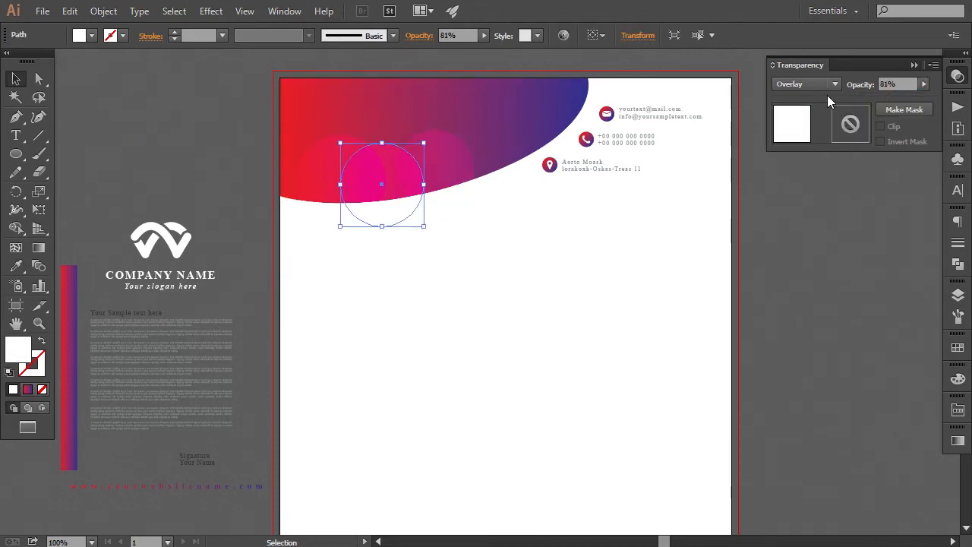
drag(912, 94, 919, 95)
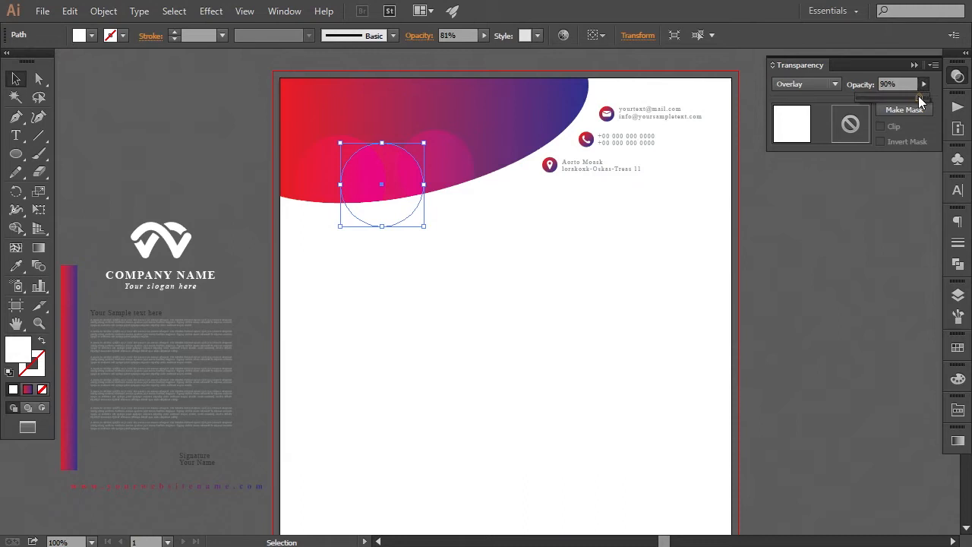
click(855, 272)
drag(388, 156, 516, 108)
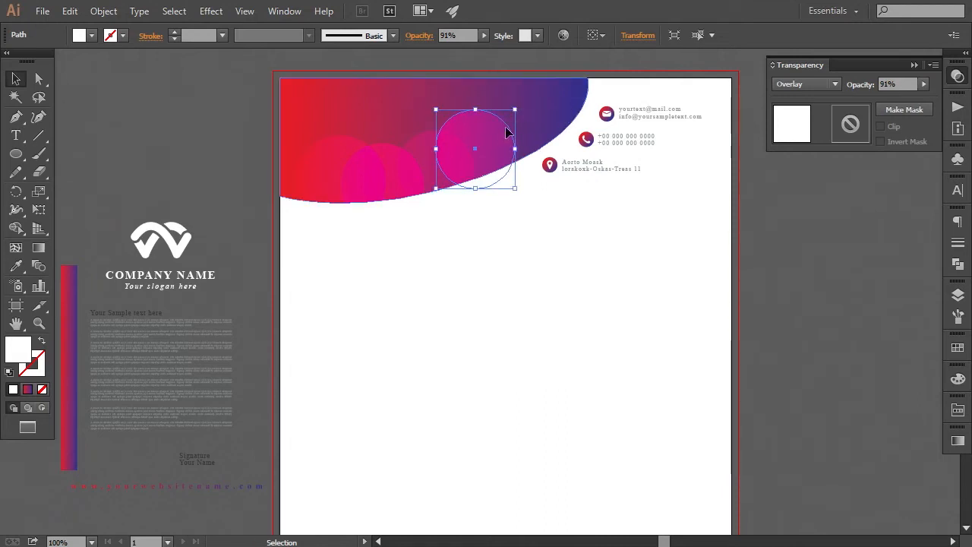
- Duplicate the fourth circle to a spot above the second and third circles, shrink the copy and set its opacity to 43%
drag(482, 142, 371, 121)
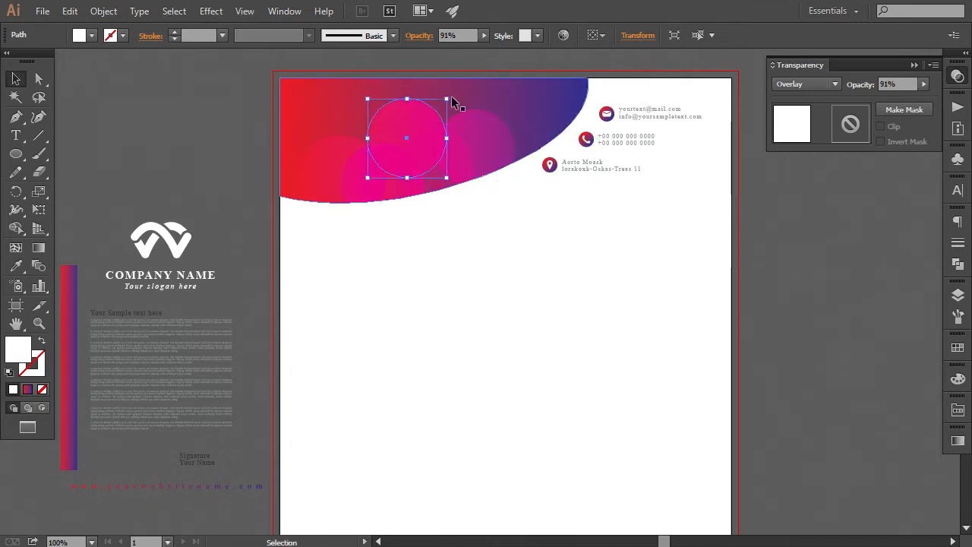
drag(449, 100, 437, 109)
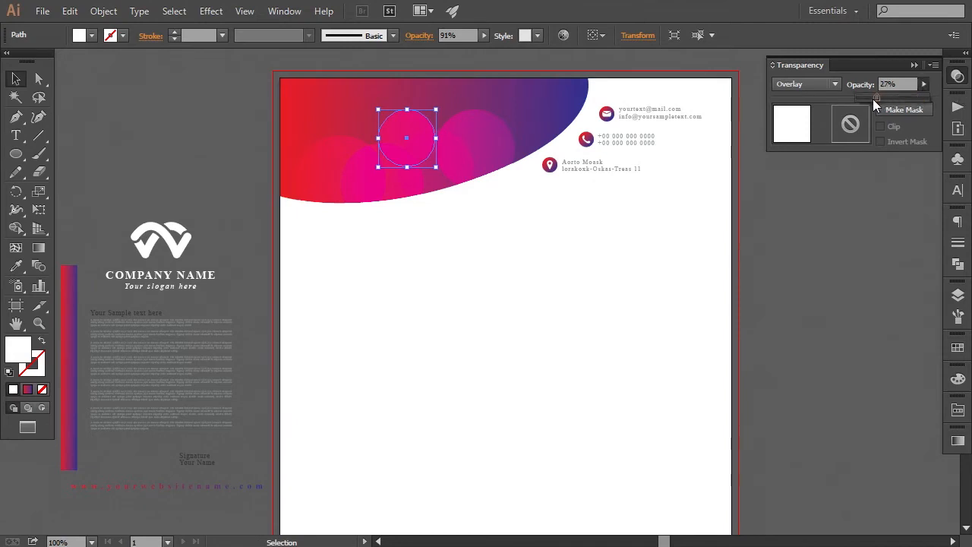
drag(873, 98, 882, 107)
click(827, 267)
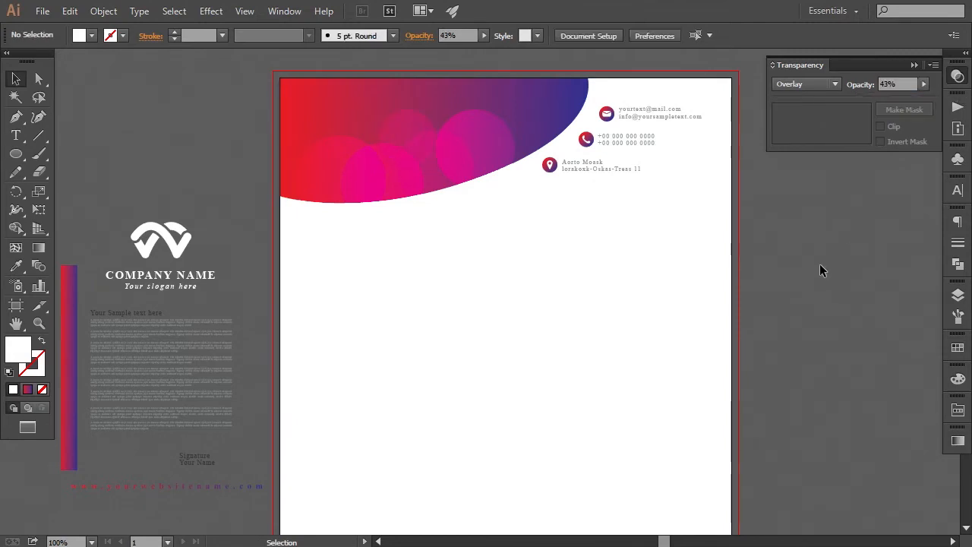
- Reapply the header shape's gradient almost horizontally from its left edge to just past its right edge
click(558, 112)
click(39, 248)
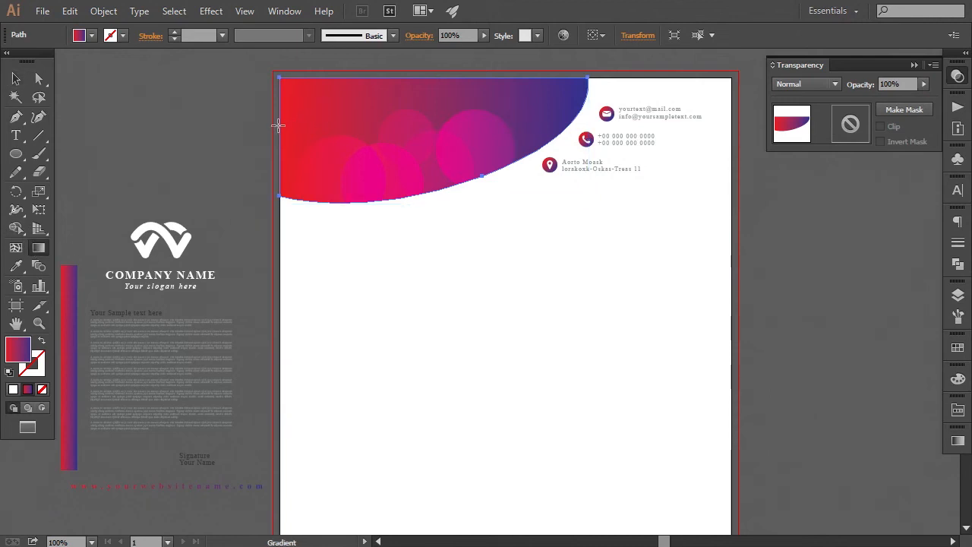
drag(274, 126, 629, 116)
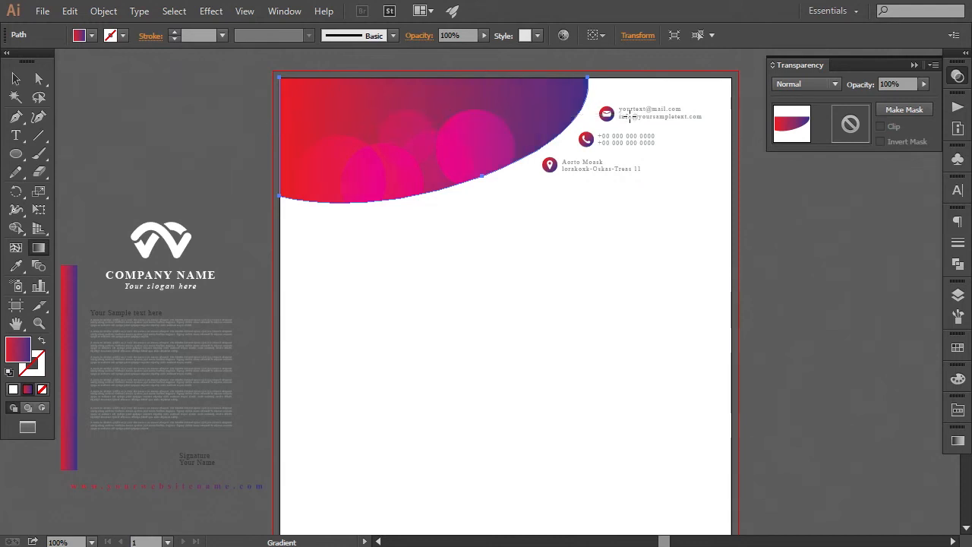
click(16, 79)
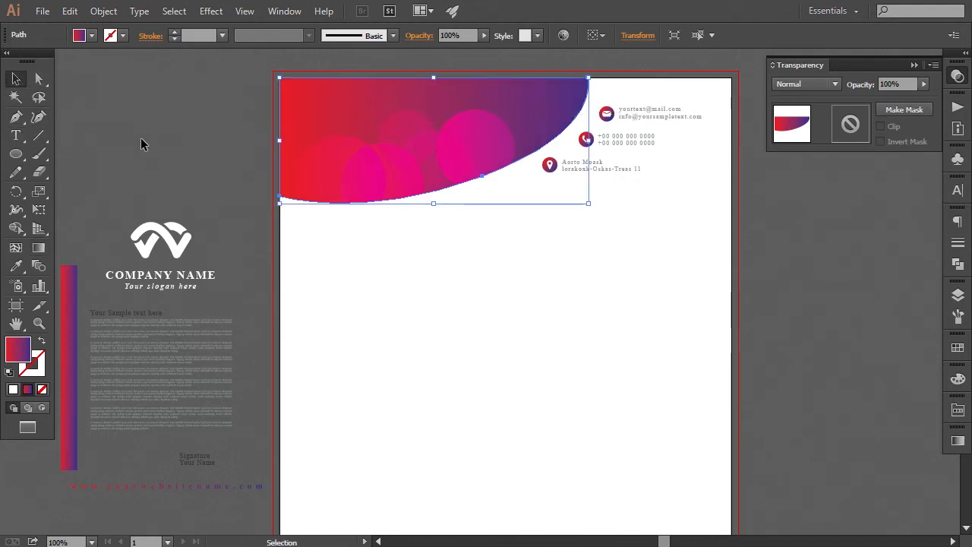
click(398, 238)
- Duplicate the leftmost overlay circle to the header's right end, beside the contact icons, and shrink the copy
click(322, 178)
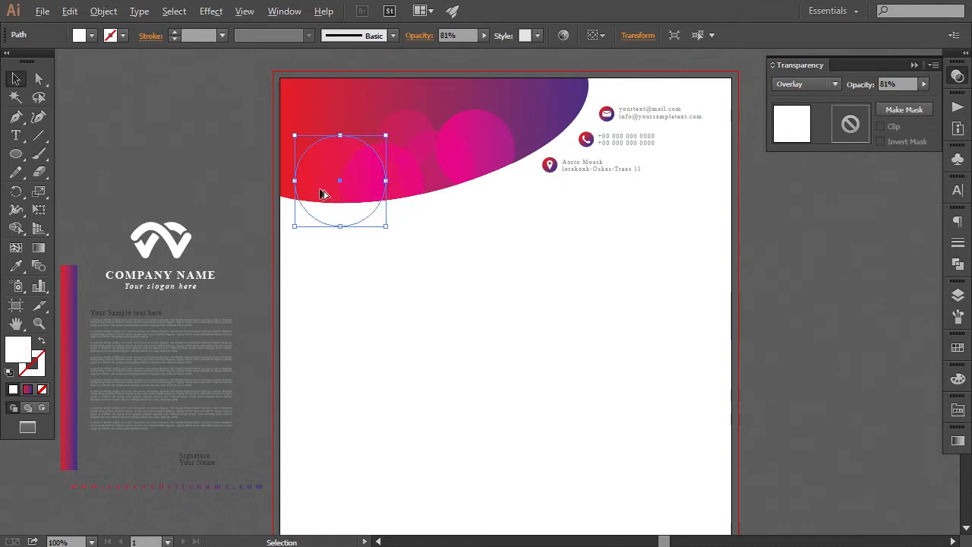
drag(322, 194, 515, 157)
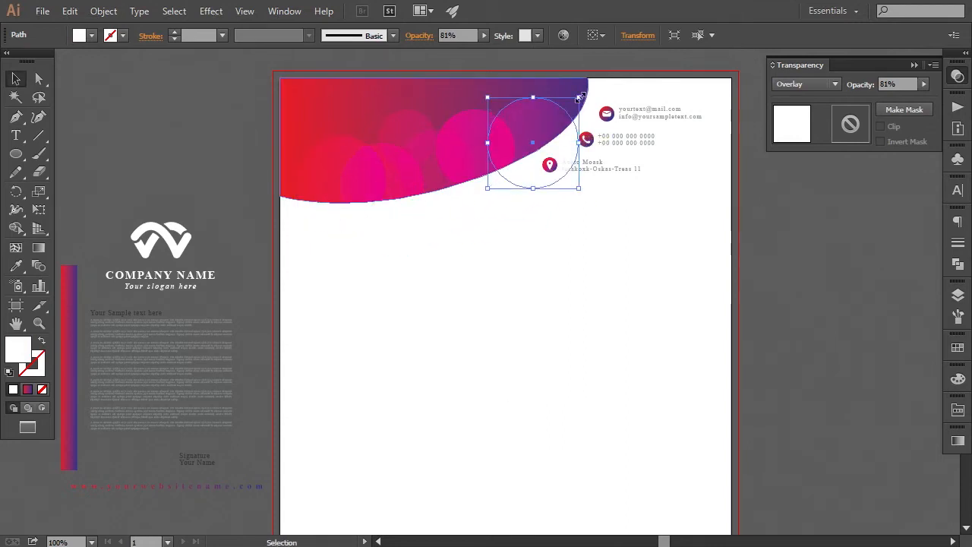
drag(579, 97, 570, 105)
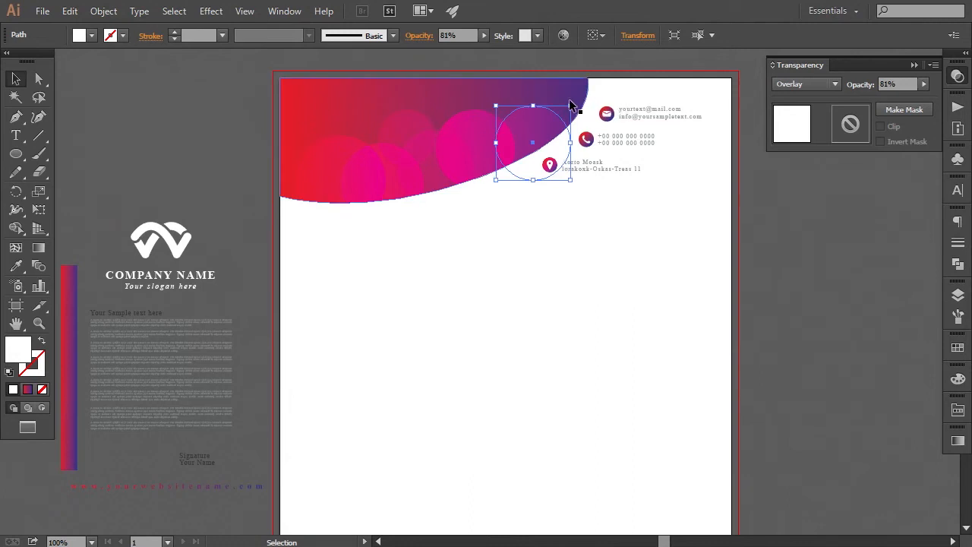
click(819, 250)
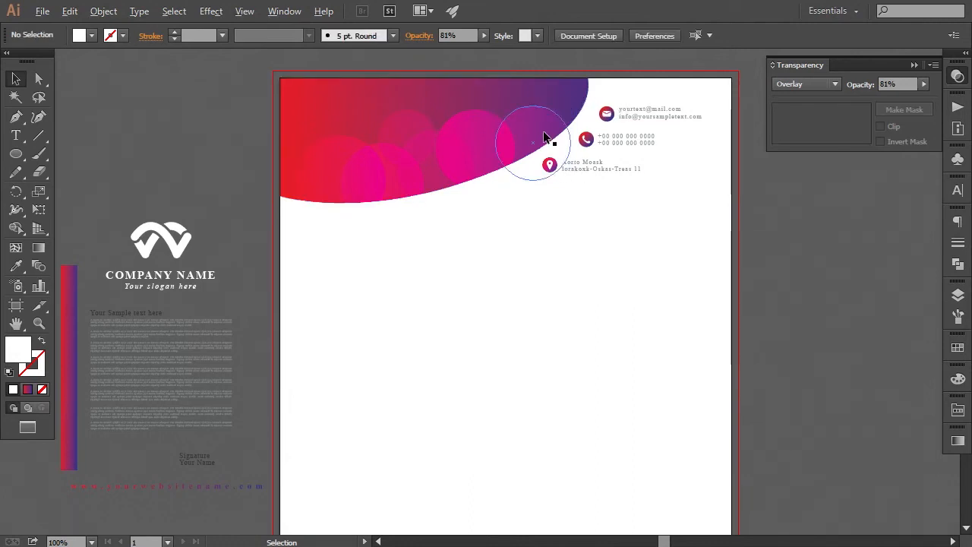
- Duplicate the rightmost large overlay circle up and to the left, shrink the copy and set its opacity to 33%
drag(544, 136, 516, 124)
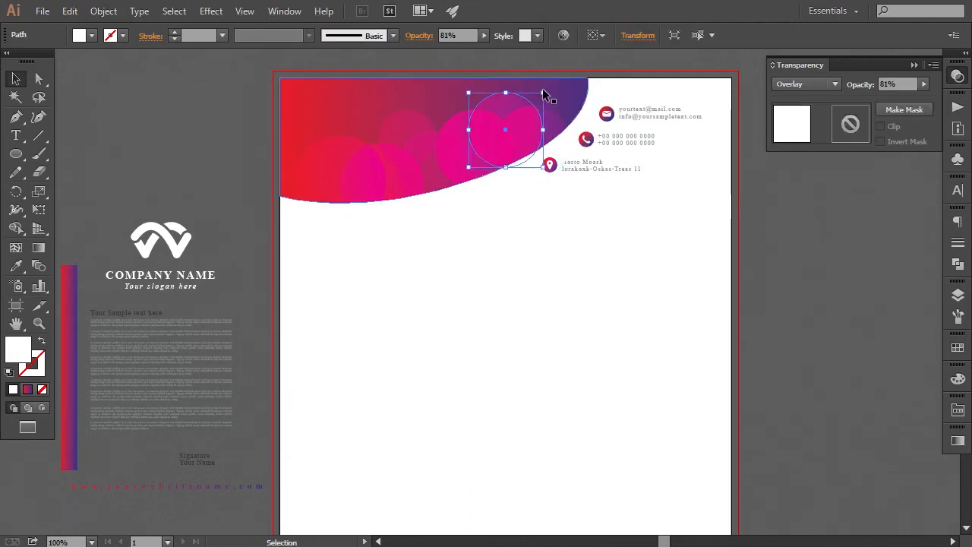
drag(544, 93, 500, 106)
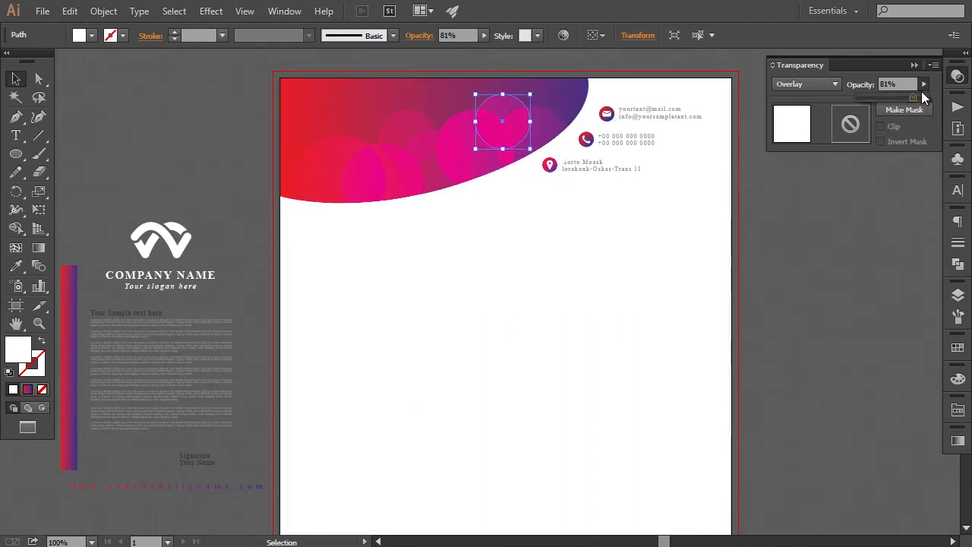
click(823, 259)
key(space)
drag(551, 272, 566, 271)
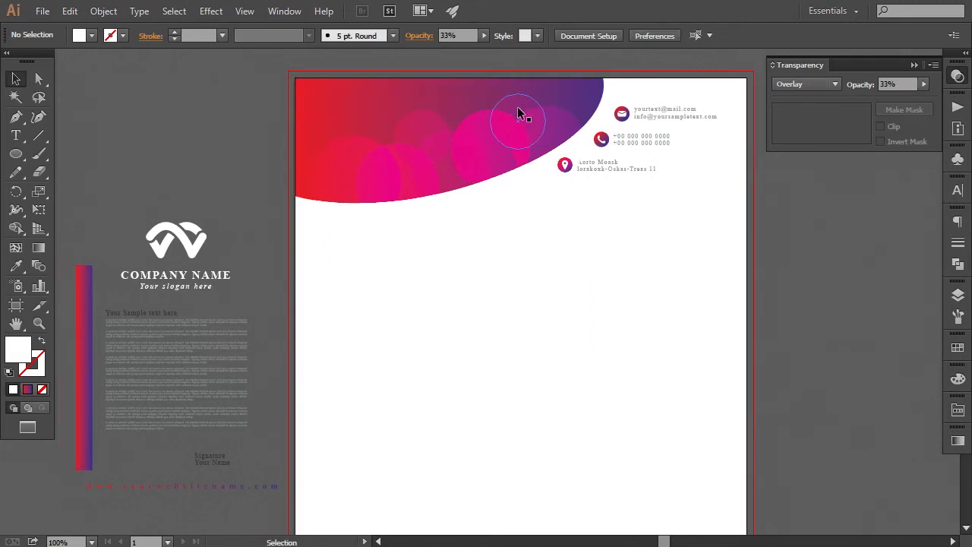
- Duplicate the 33% circle to the left side of the large bright circle, shrink the copy and nudge it upward
drag(516, 113, 485, 126)
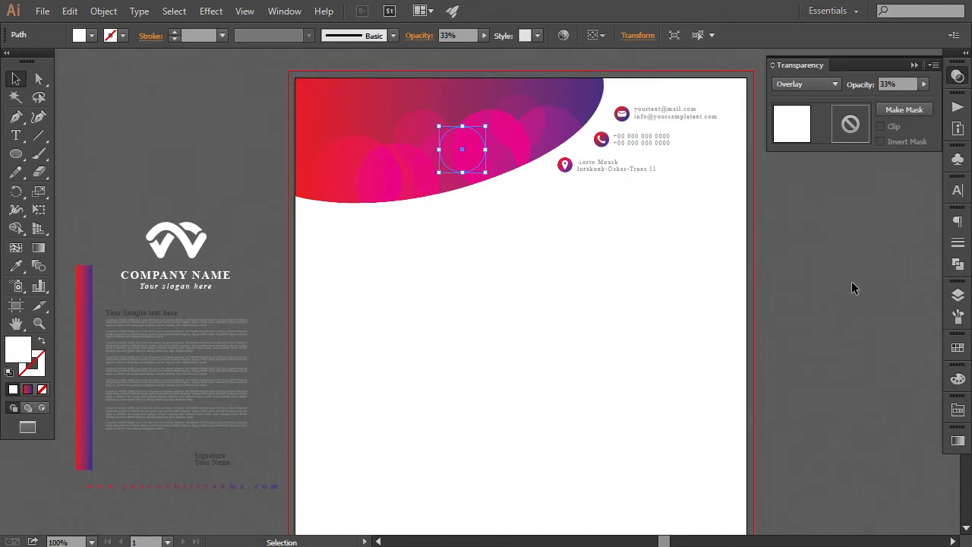
key(Up)
key(Up)
key(Up)
key(Up)
key(Up)
key(Up)
key(Up)
key(Up)
key(Up)
key(Up)
key(Up)
key(Up)
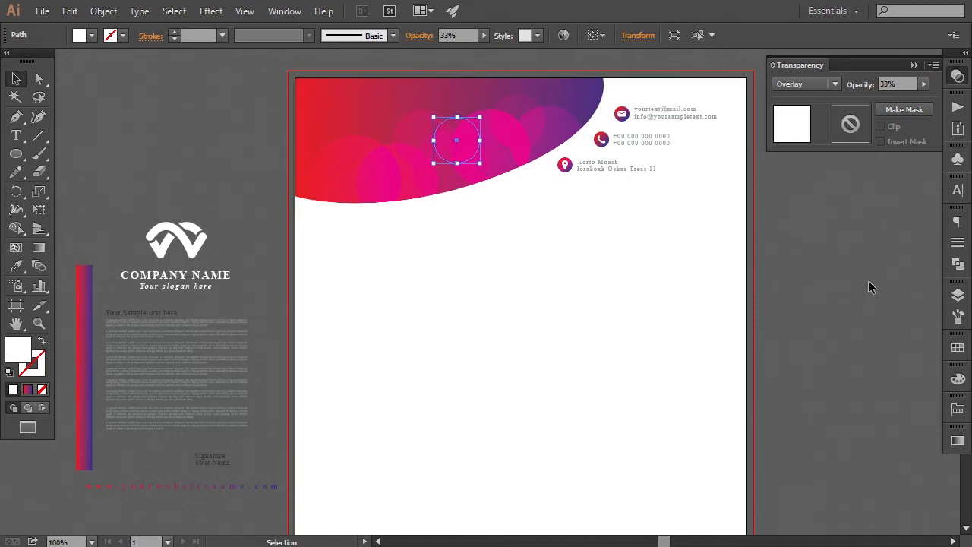
click(869, 286)
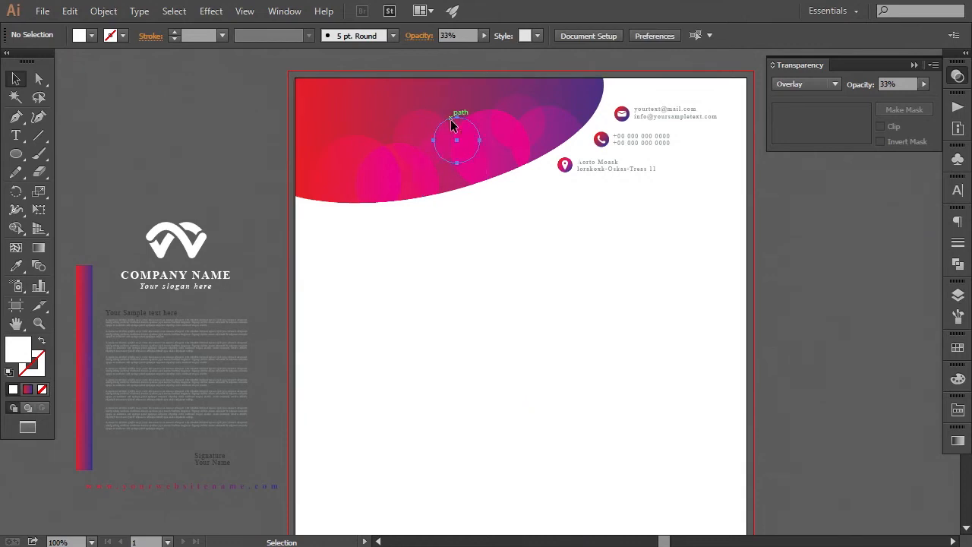
- Place a larger copy of the small 33% circle farther left in the header and adjust the small circle's size
drag(452, 125, 431, 114)
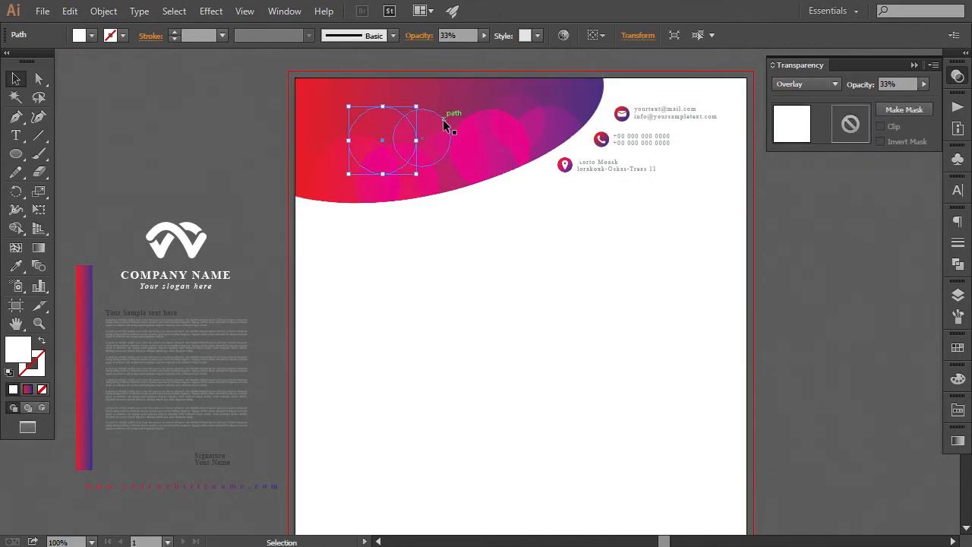
click(824, 310)
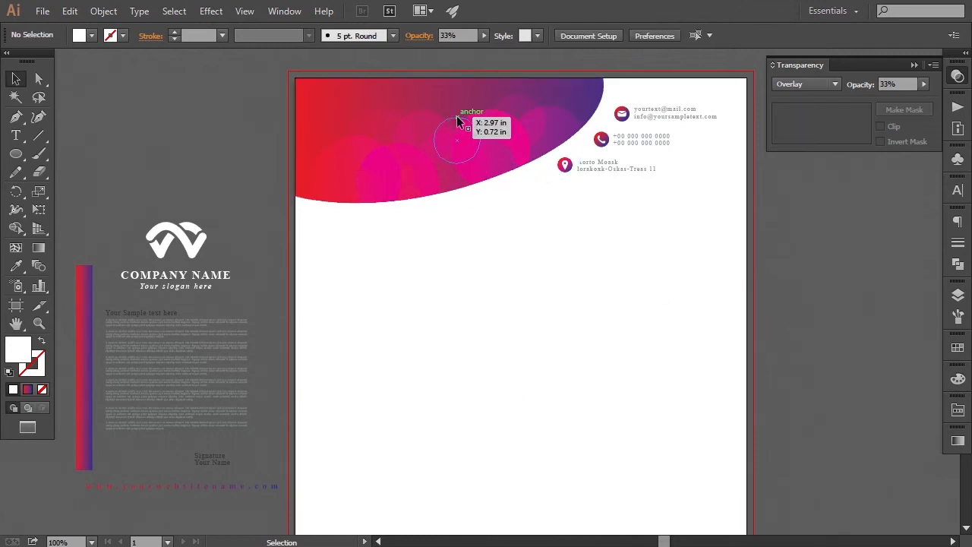
click(457, 119)
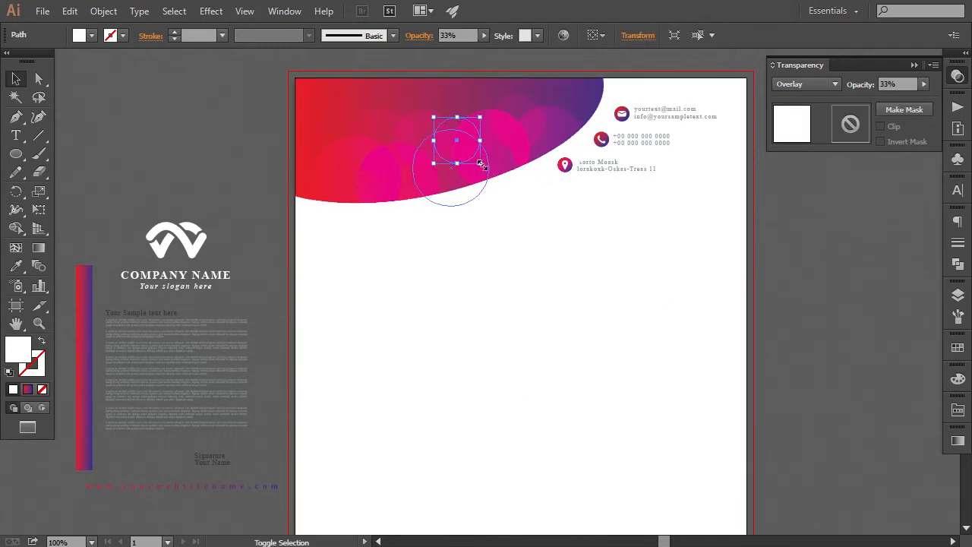
drag(480, 164, 491, 174)
click(835, 327)
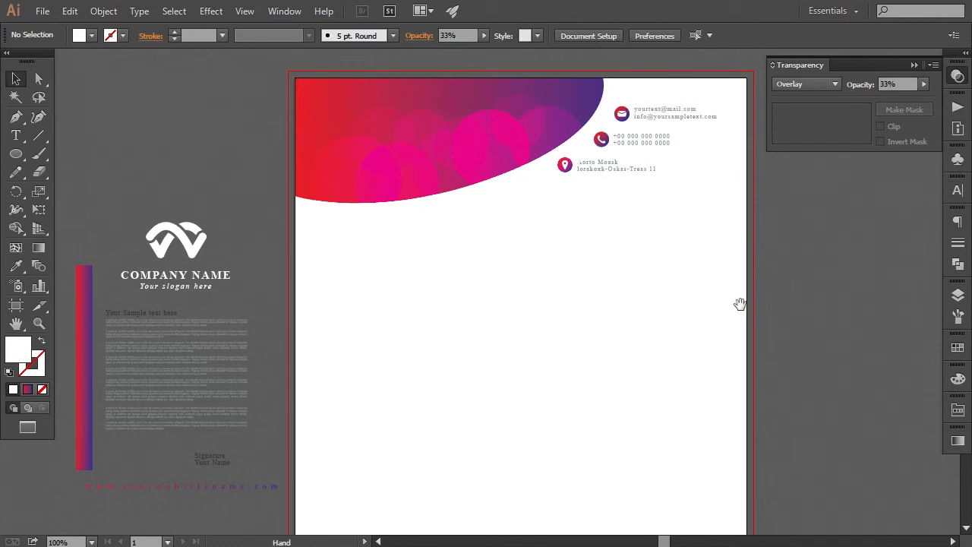
- Duplicate the uppermost overlay circle to the header's right end, beside the phone icon, and make the copy slightly smaller
drag(740, 304, 733, 307)
drag(513, 102, 602, 93)
click(808, 246)
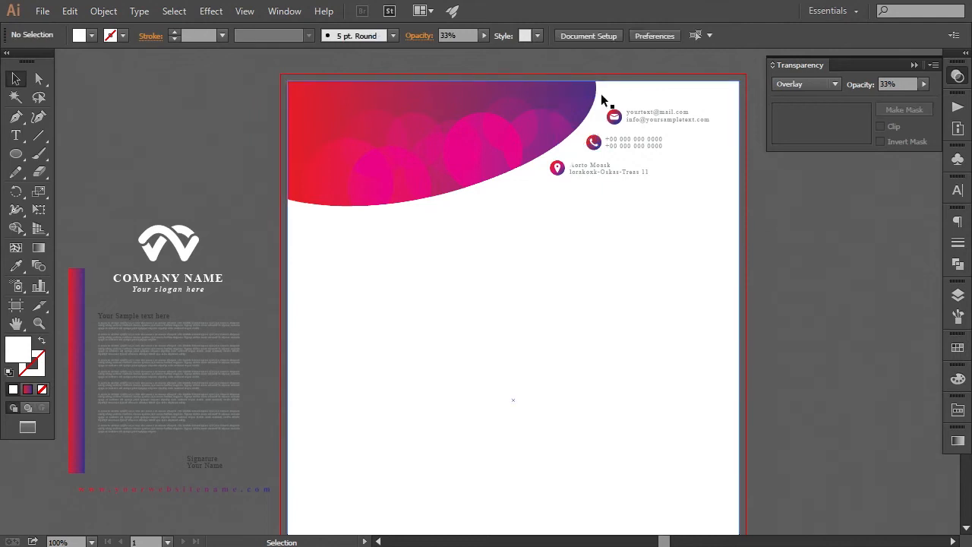
click(563, 112)
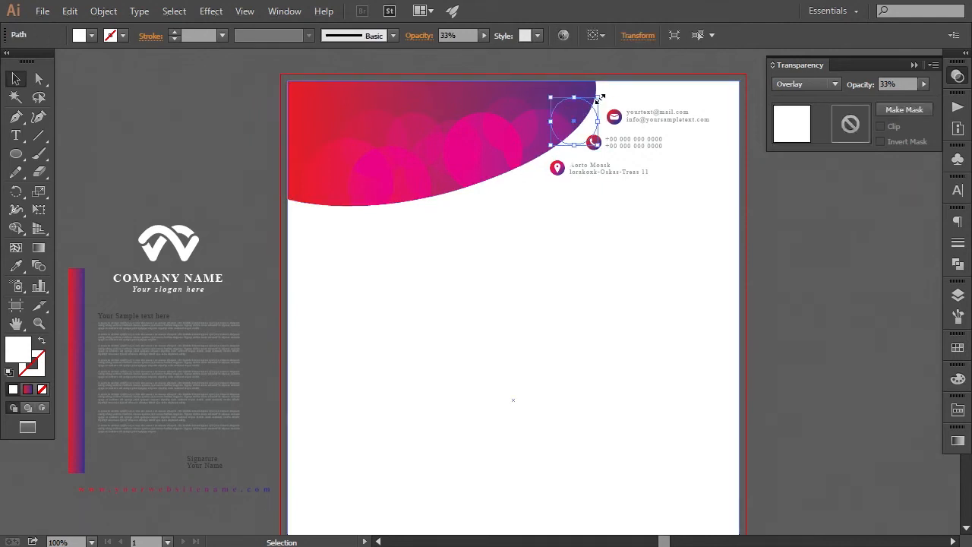
drag(596, 94, 600, 100)
click(763, 259)
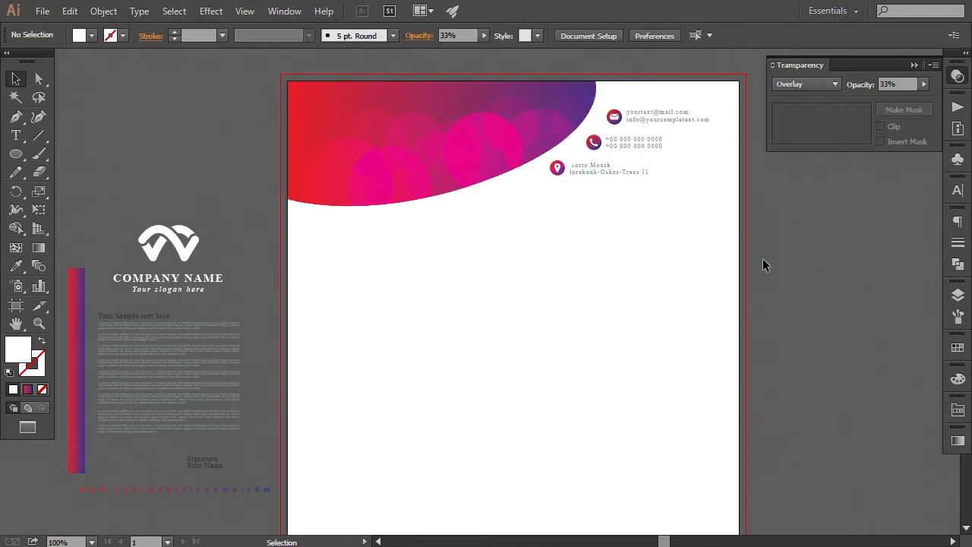
- Place a small overlay circle copy on the header's lower edge, below and left of the large bright circle, adjusting its size
drag(448, 125, 489, 174)
mouse_move(482, 207)
mouse_down()
mouse_move(469, 197)
mouse_move(490, 217)
mouse_up()
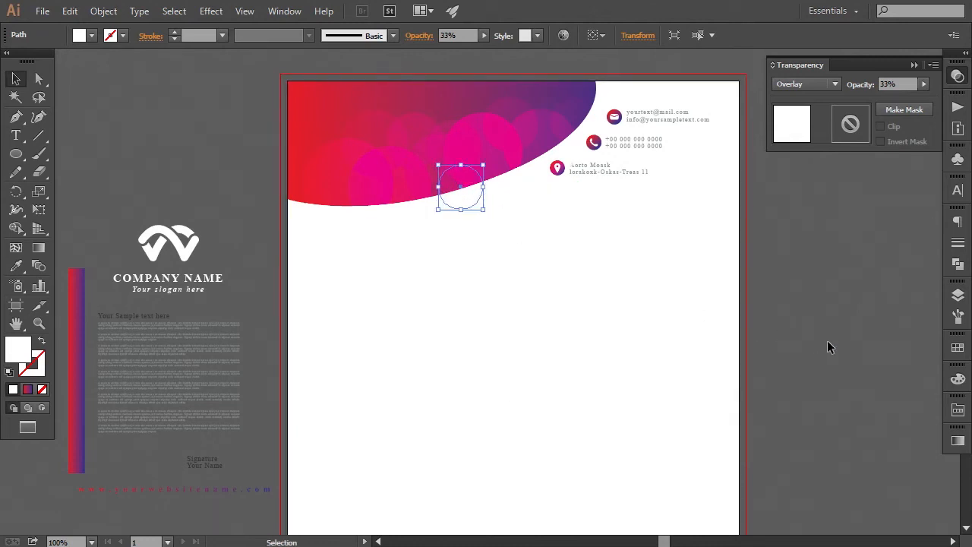
click(828, 347)
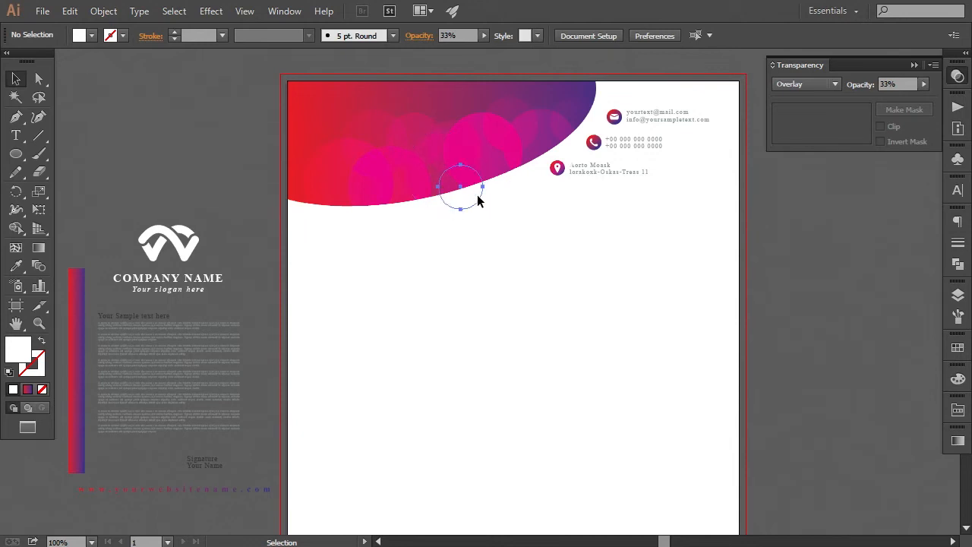
drag(478, 200, 456, 207)
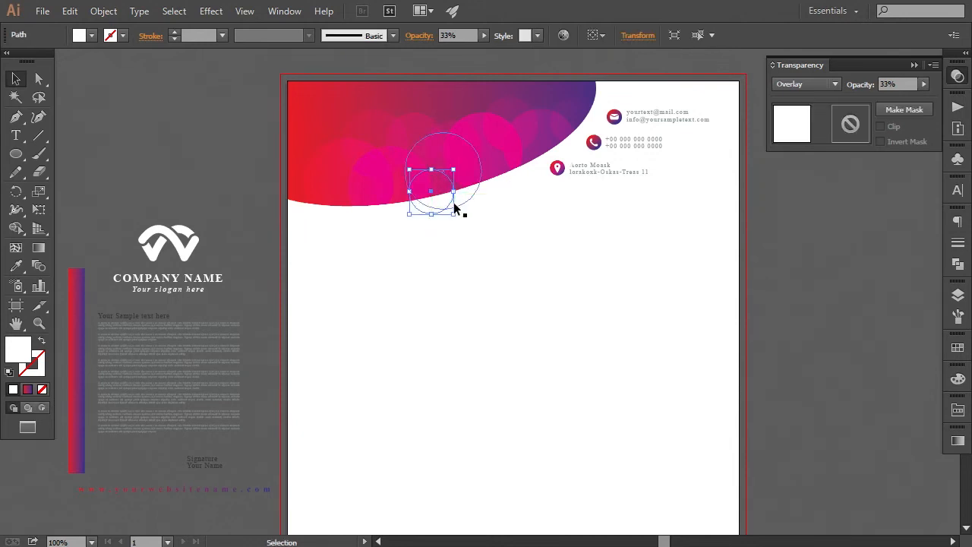
click(849, 266)
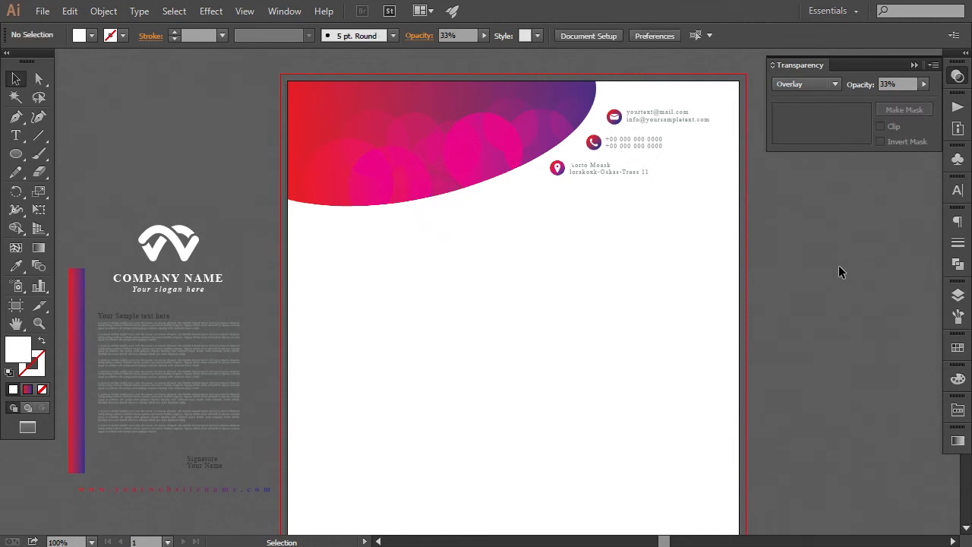
click(509, 105)
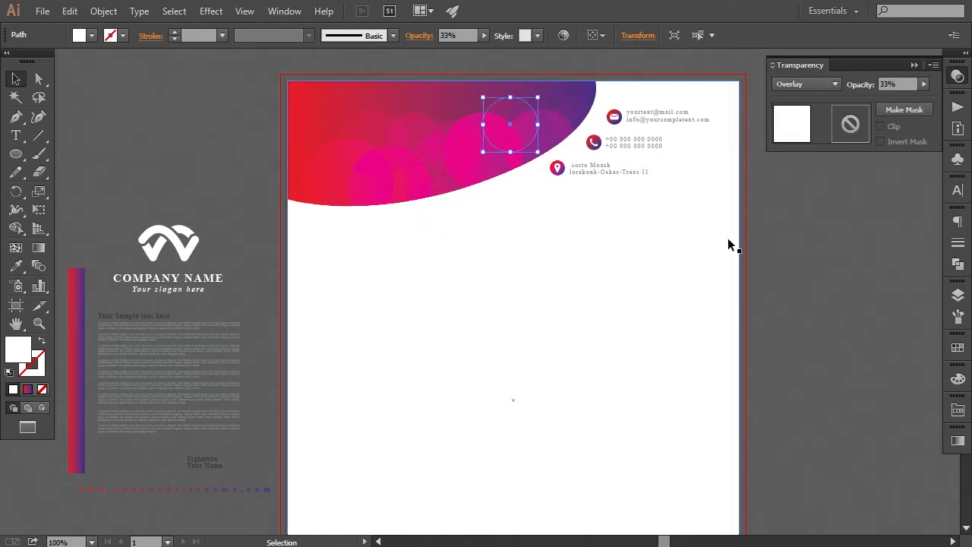
click(806, 243)
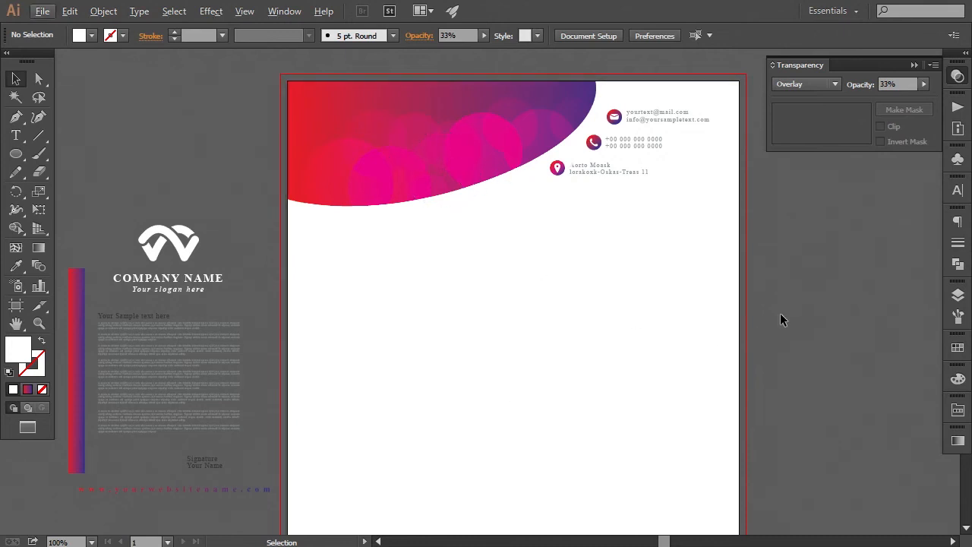
- Move the white logo group with company name and slogan onto the gradient header and bring it to the front
click(184, 266)
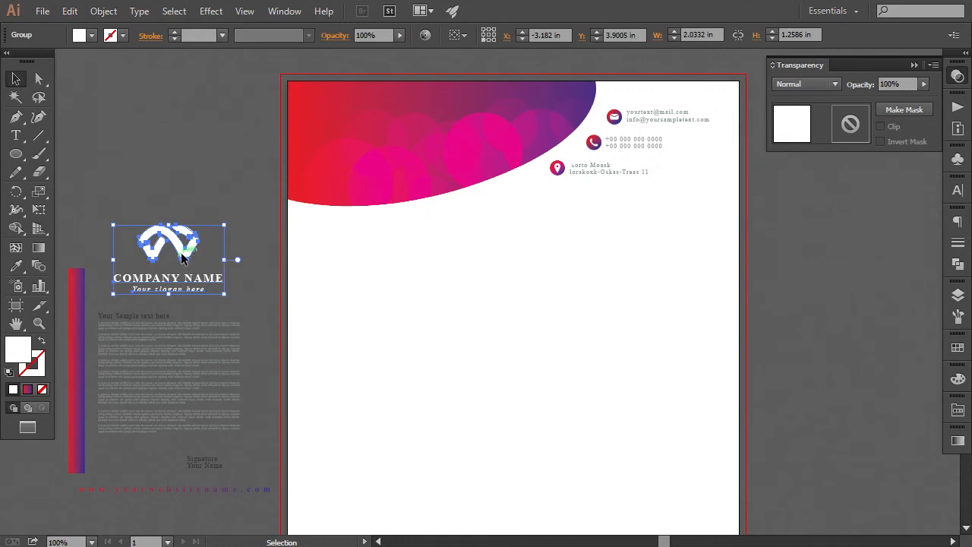
drag(182, 258, 428, 136)
right_click(441, 126)
mouse_move(521, 251)
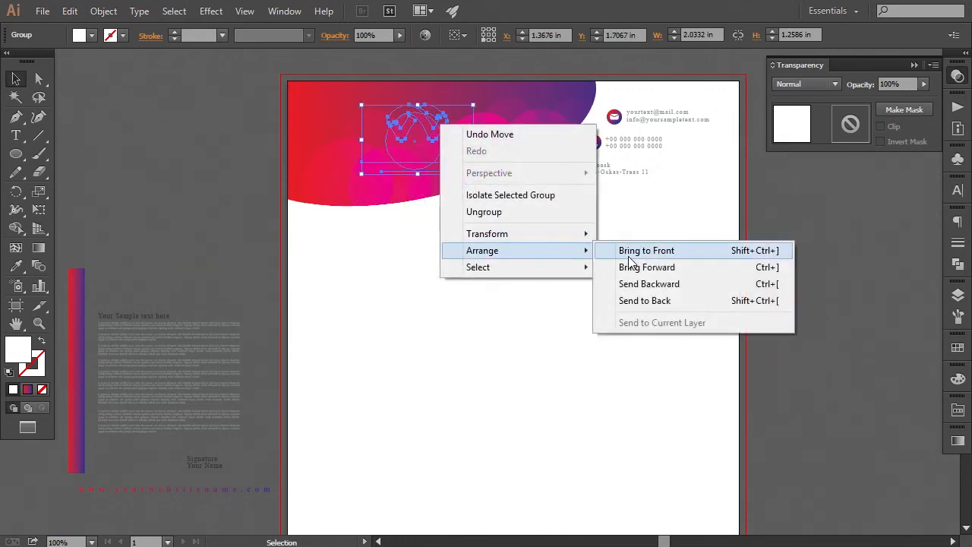
click(630, 253)
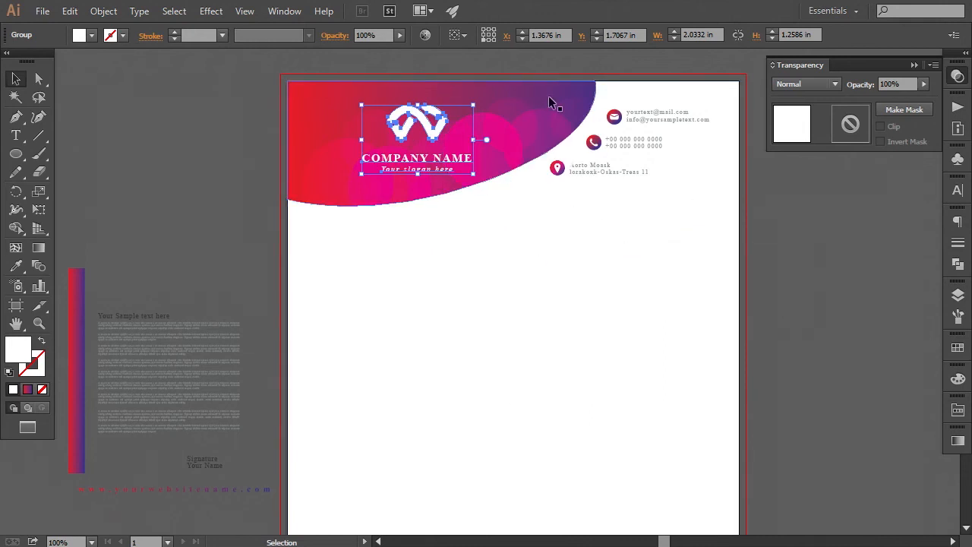
- Nudge the logo group slightly down and left within the header, to about X 1.08 in and Y 1.75 in
key(Down)
key(Down)
key(Left)
key(Left)
key(Left)
key(Left)
key(Left)
key(Left)
key(Left)
key(Left)
key(Left)
key(Left)
key(Left)
key(Left)
key(Left)
key(Left)
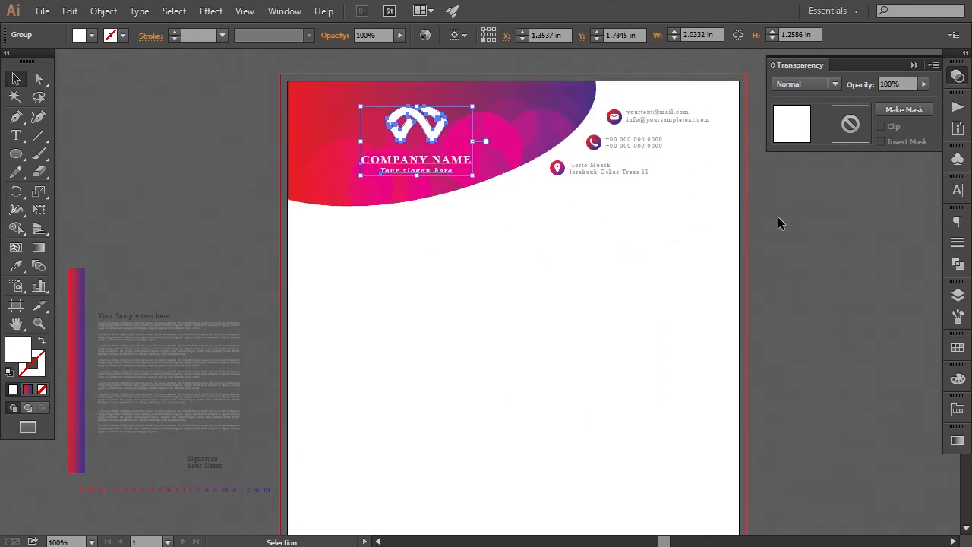
key(Left)
key(Left)
key(Left)
key(Left)
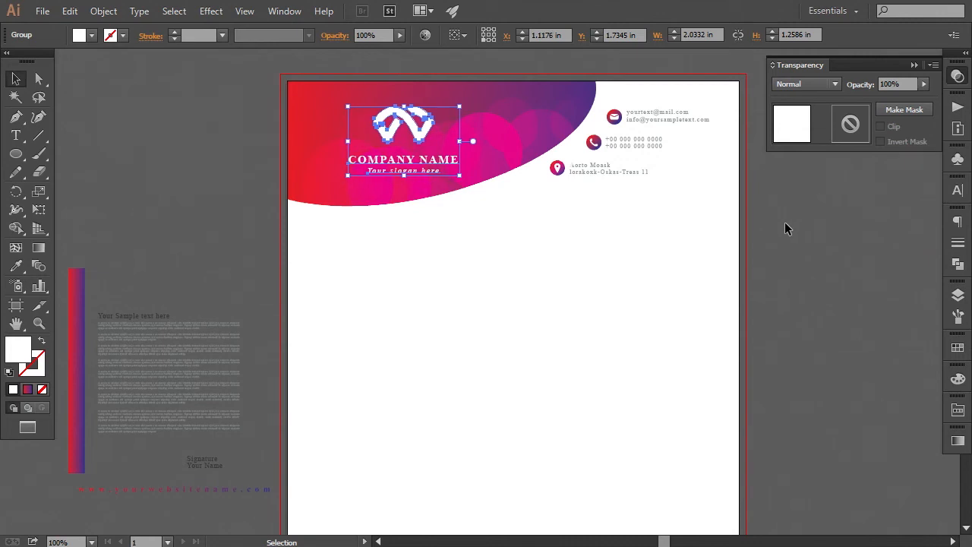
key(Right)
key(Right)
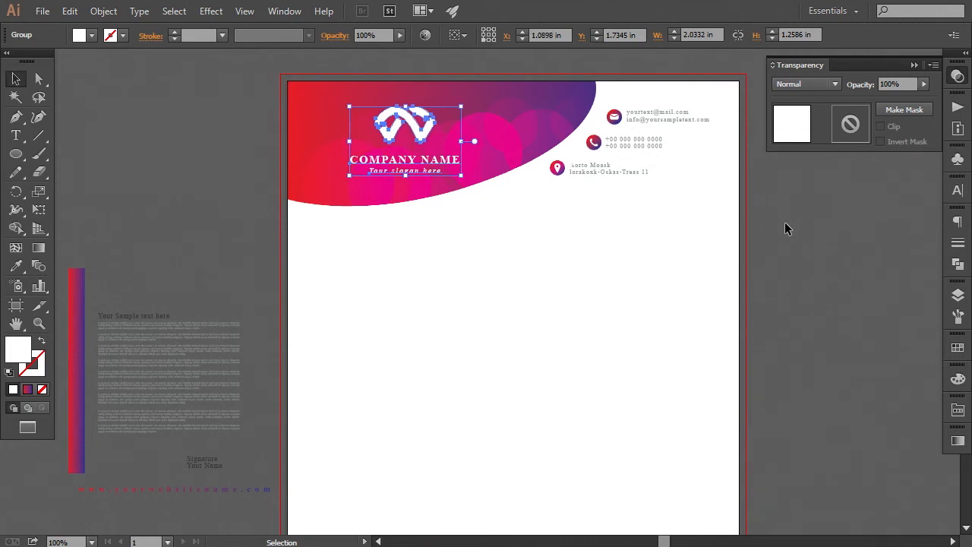
key(Down)
click(787, 225)
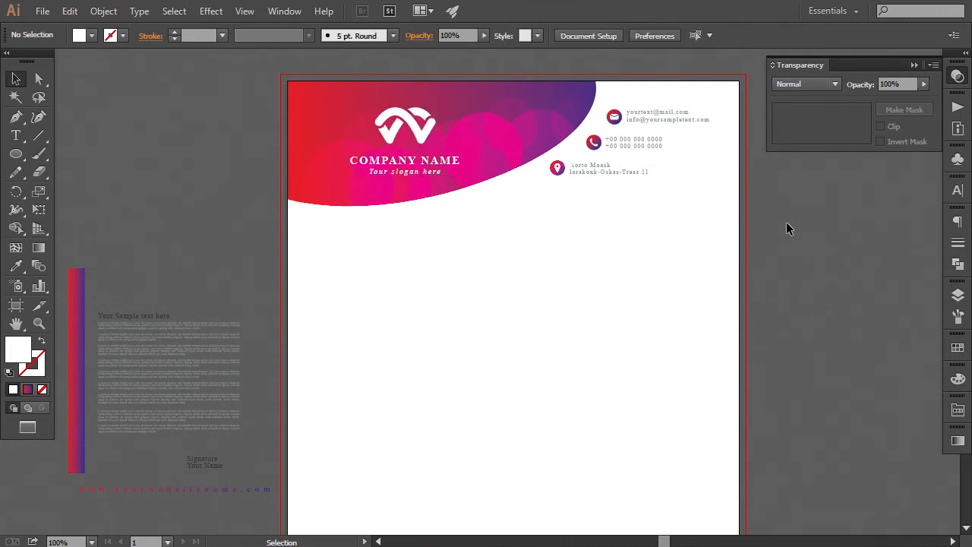
click(409, 164)
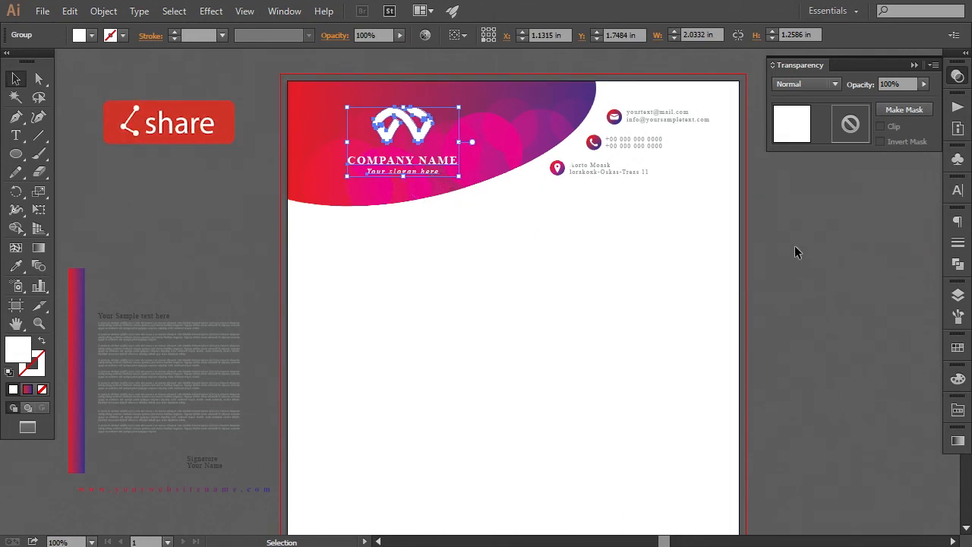
key(Left)
key(Left)
key(Left)
key(Left)
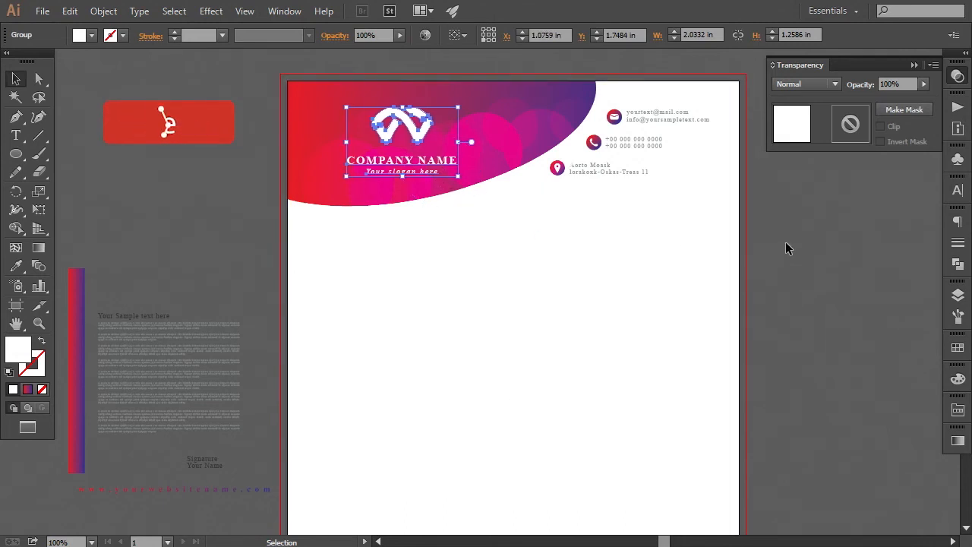
click(786, 248)
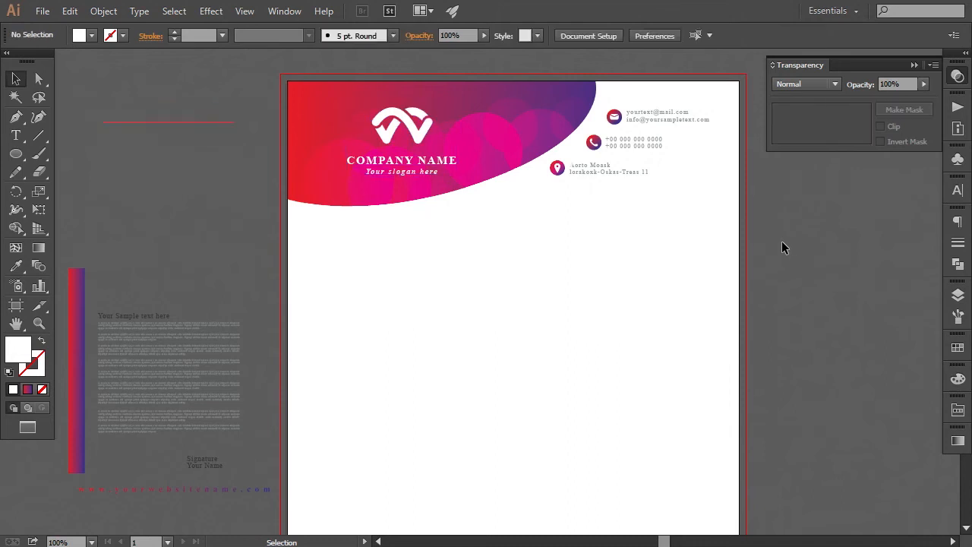
- Copy the gradient header shape, paste it in front at the same position and bring the copy to the very front
click(562, 95)
click(71, 12)
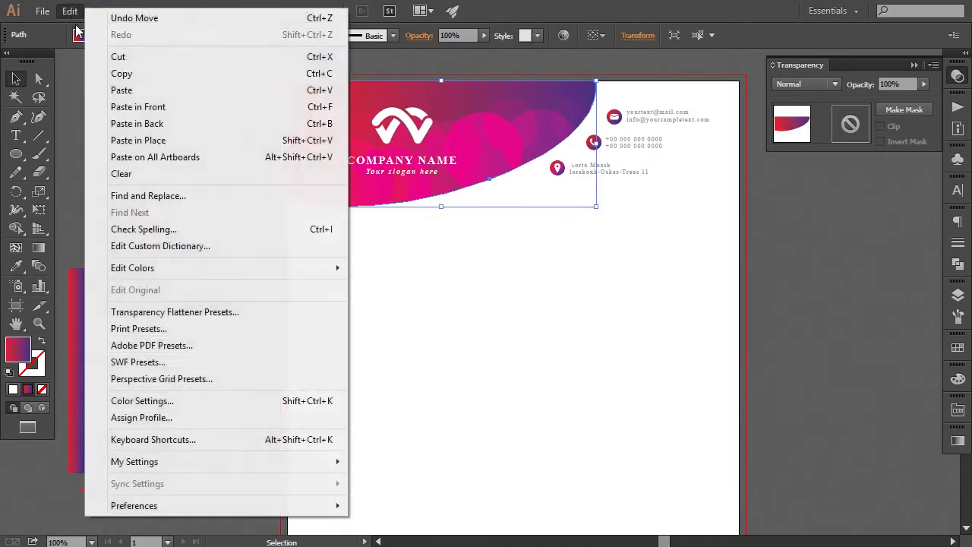
click(109, 74)
click(70, 12)
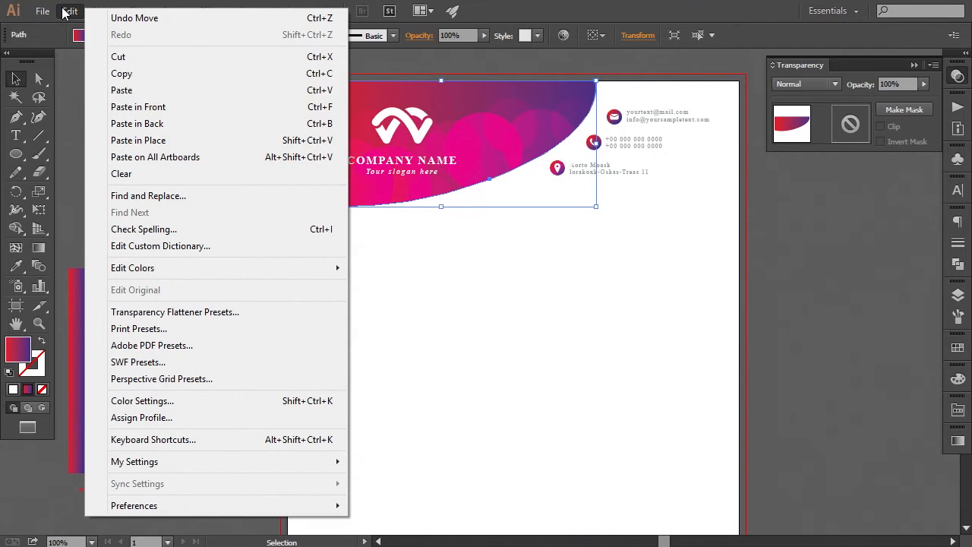
click(145, 108)
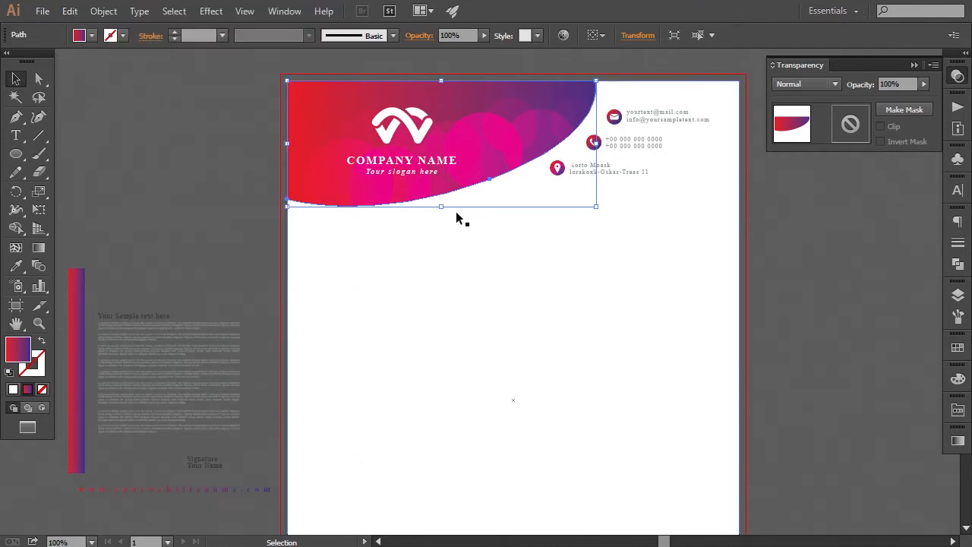
right_click(490, 168)
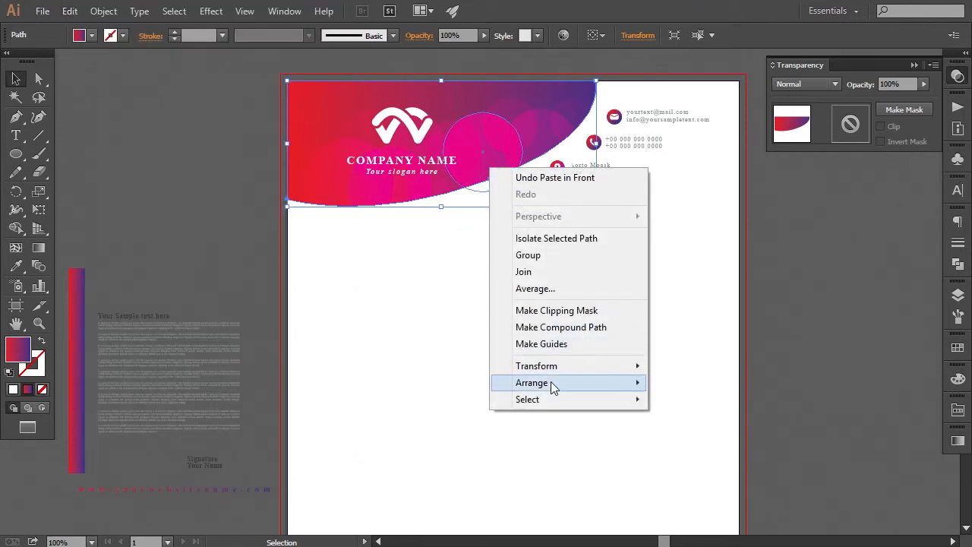
mouse_move(553, 387)
click(658, 385)
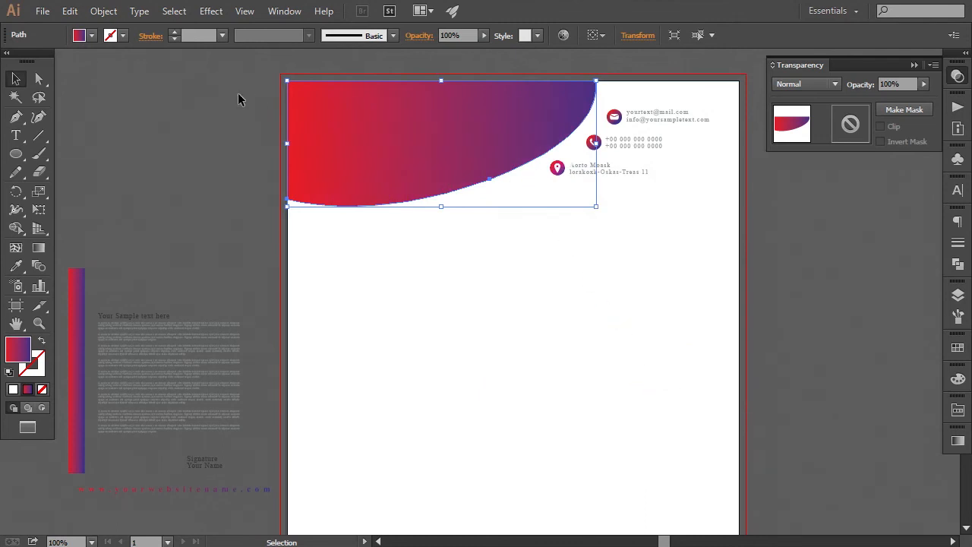
- Copy the gradient header shape, paste it in front and move the duplicate slightly upward
click(69, 10)
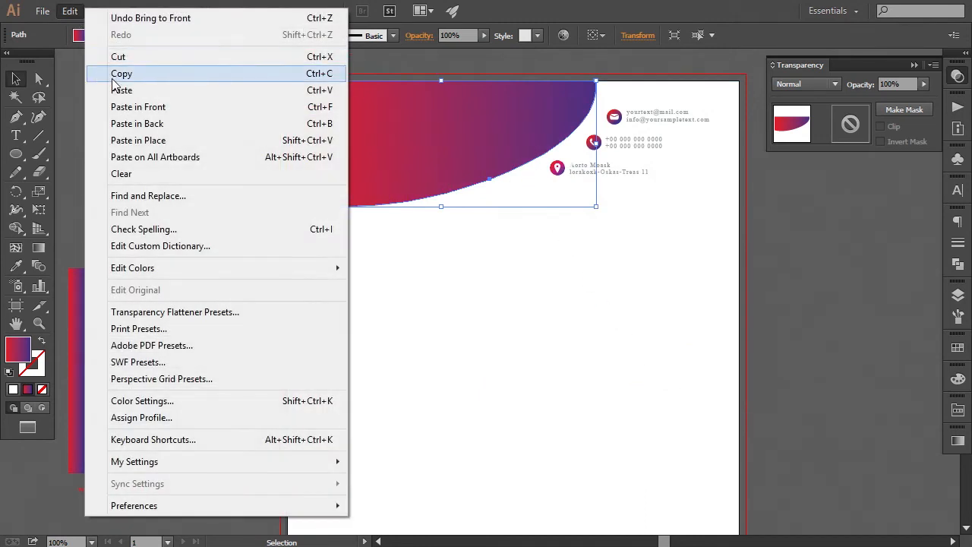
click(105, 73)
click(69, 10)
click(133, 106)
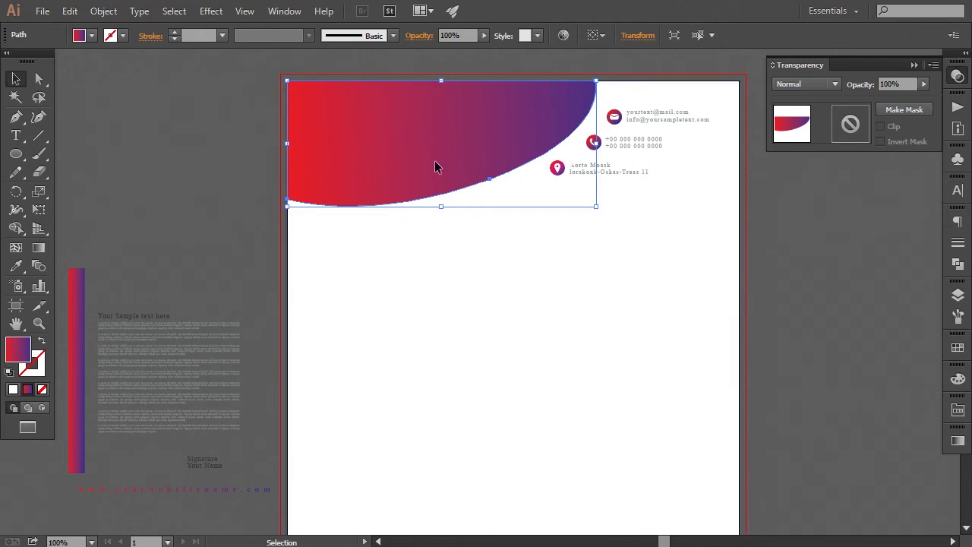
drag(436, 167, 433, 160)
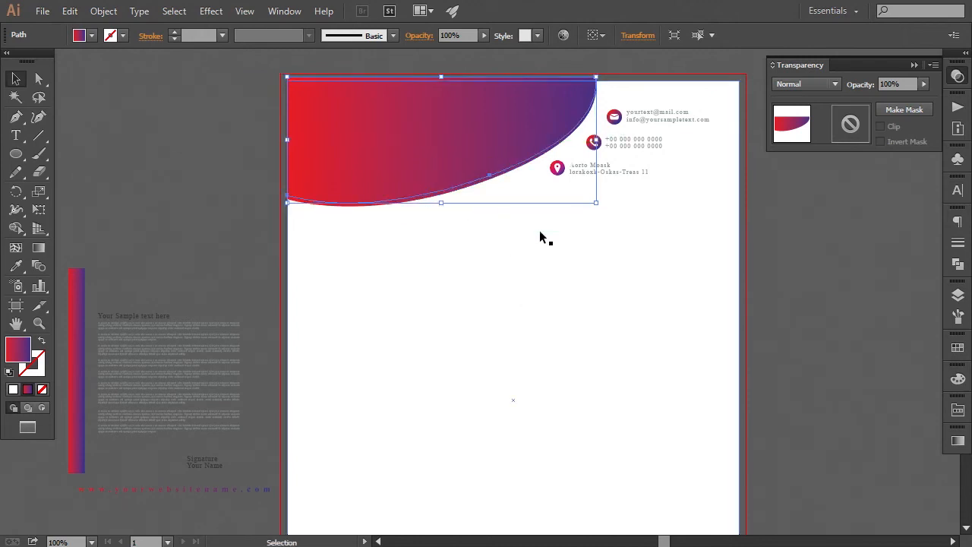
- Subtract the raised copy from the header shape beneath it with Minus Front, leaving a thin strip along the curved lower edge
key(ctrl+plus)
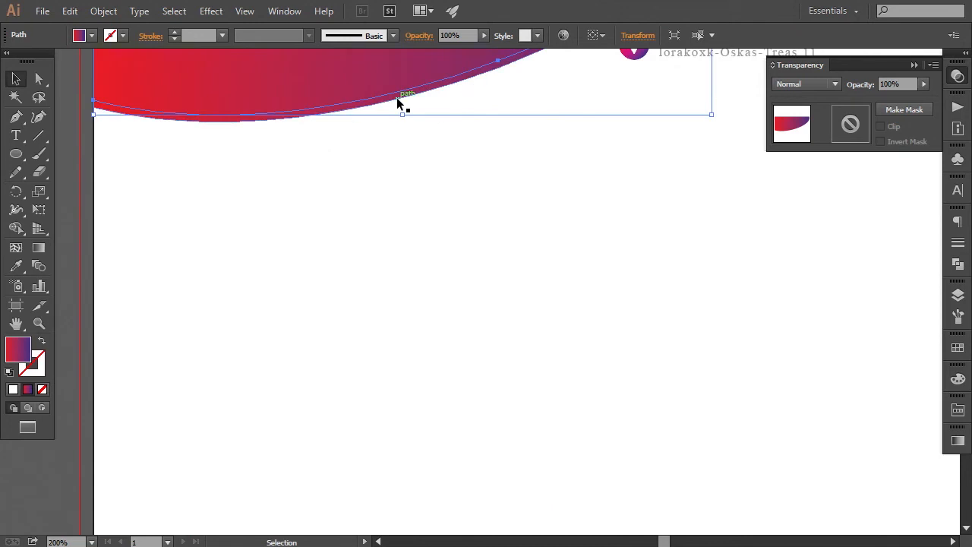
click(958, 263)
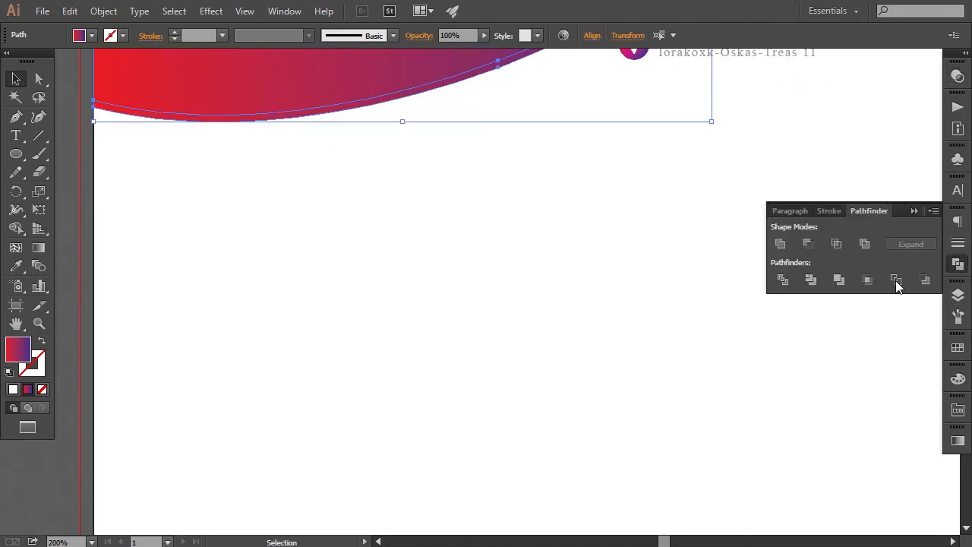
click(815, 243)
key(ctrl+minus)
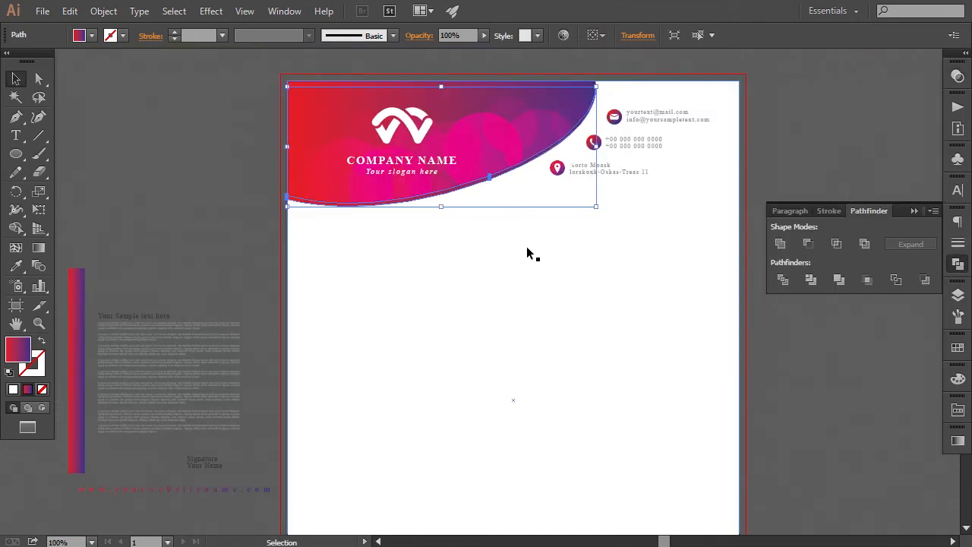
drag(527, 246, 533, 285)
click(795, 136)
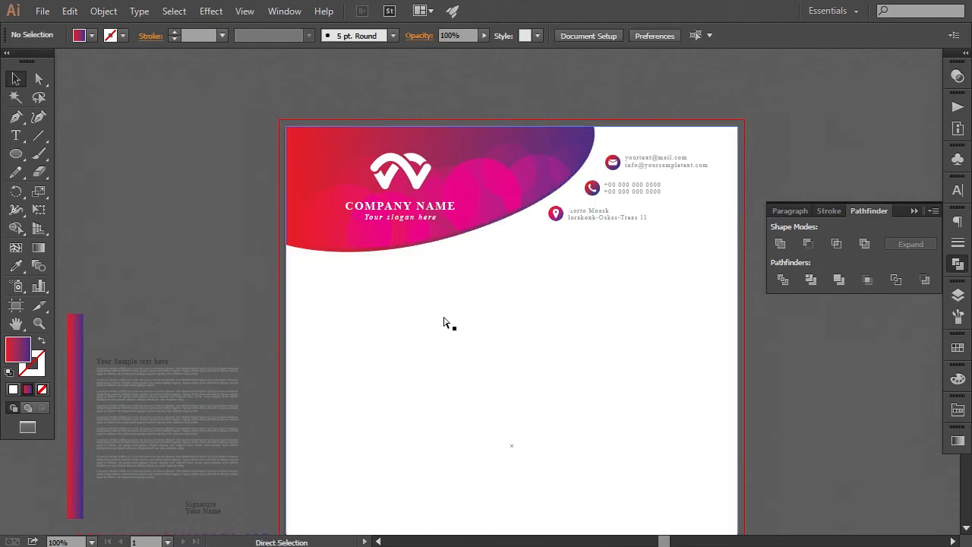
key(ctrl+plus)
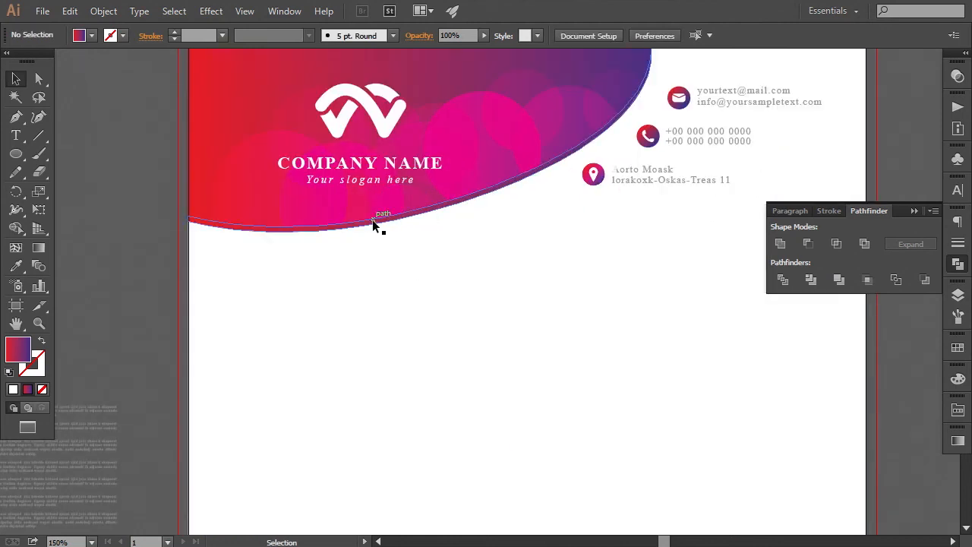
key(ctrl+minus)
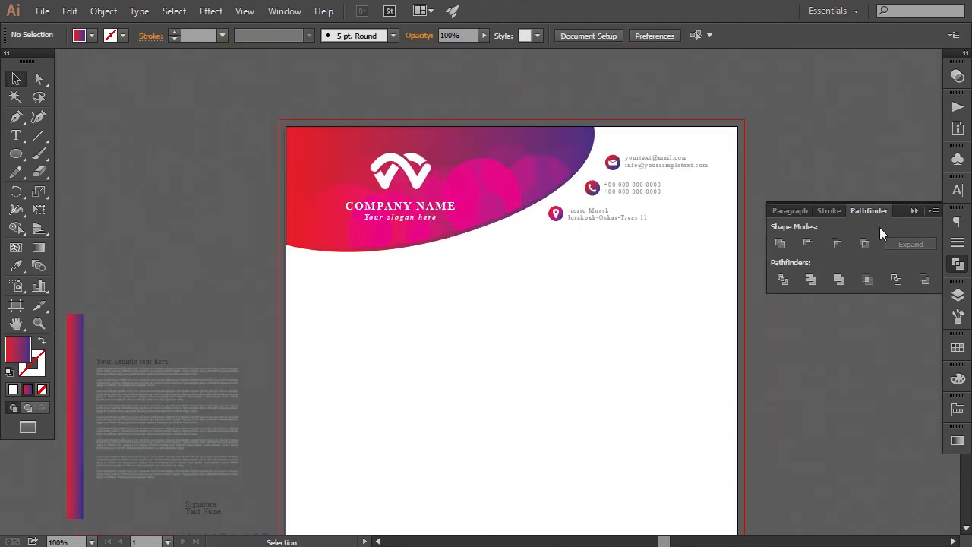
click(915, 211)
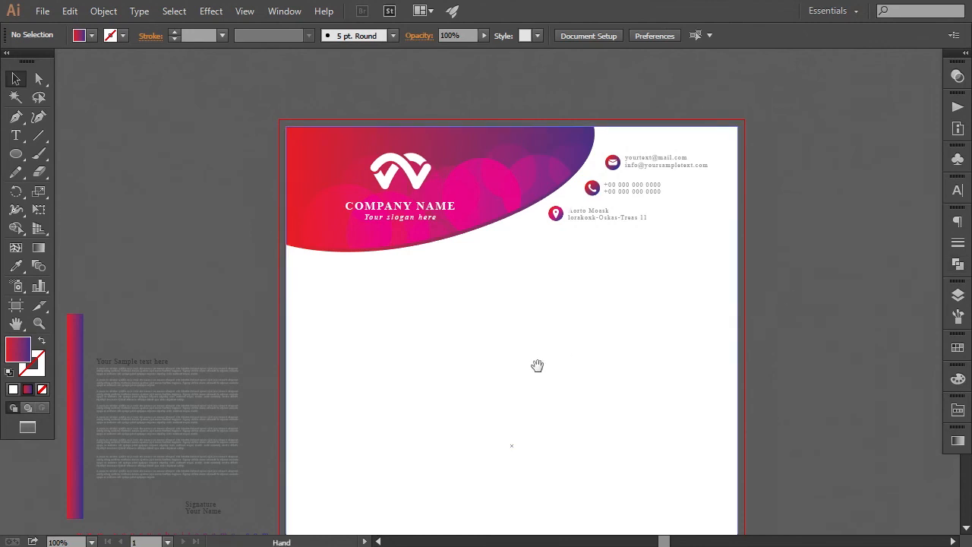
- Show the rulers and place a vertical guide about 1 in from the page's left edge
drag(539, 367, 549, 335)
click(243, 11)
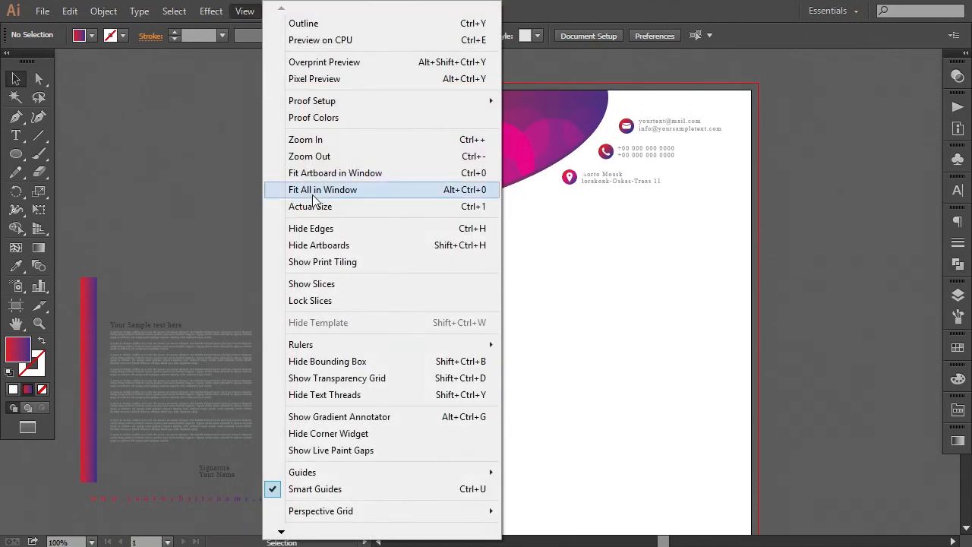
click(536, 344)
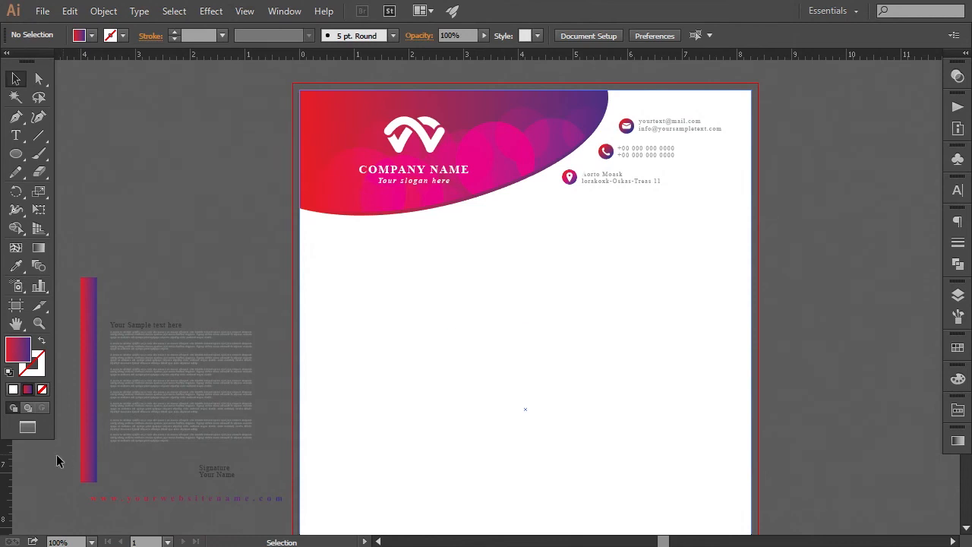
drag(296, 448, 353, 445)
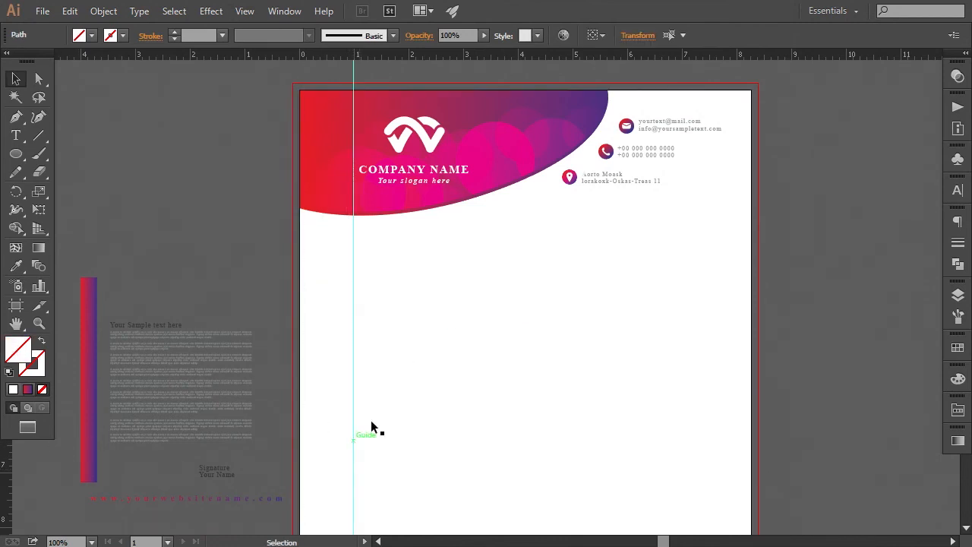
- Nudge the logo group left to X 1.02 in and shift the vertical guide to meet its left edge
click(396, 168)
key(Left)
key(Left)
key(Left)
key(Left)
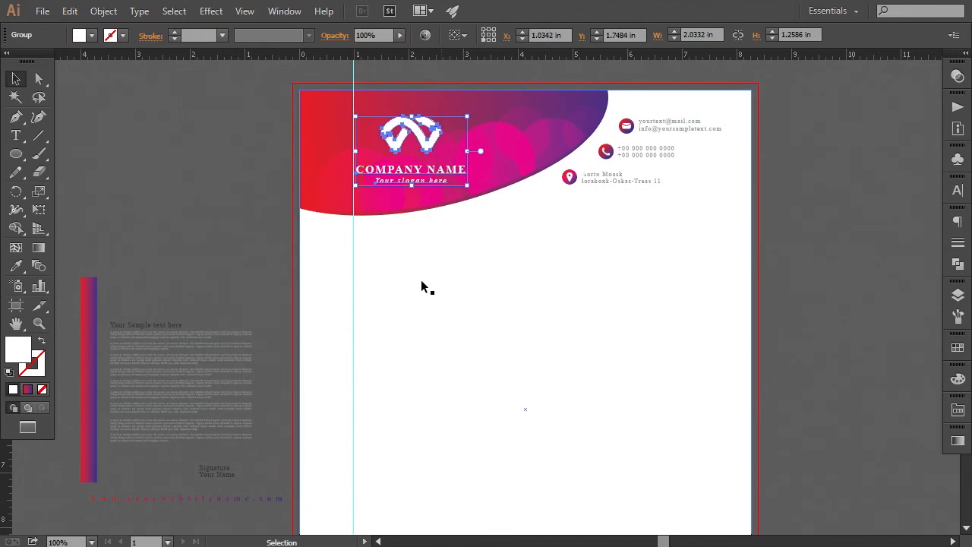
key(Left)
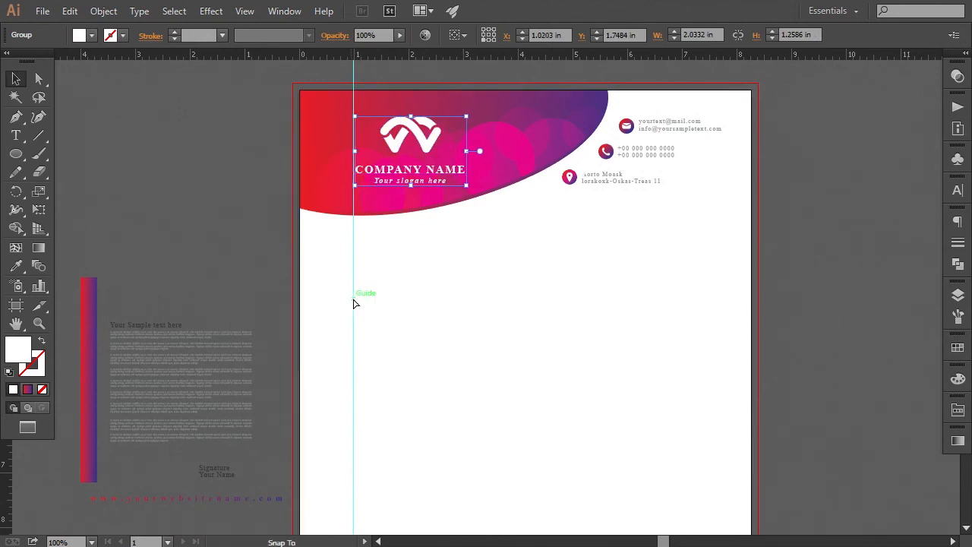
drag(353, 302, 358, 305)
click(842, 339)
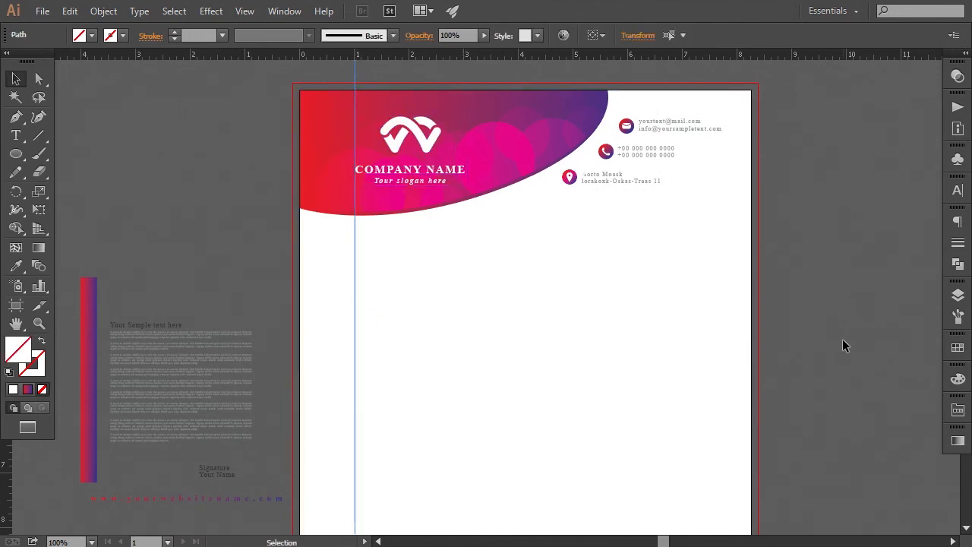
- Move the sample letter text group onto the page below the header, enlarge it and bring it to the front
key(ctrl+minus)
key(ctrl+minus)
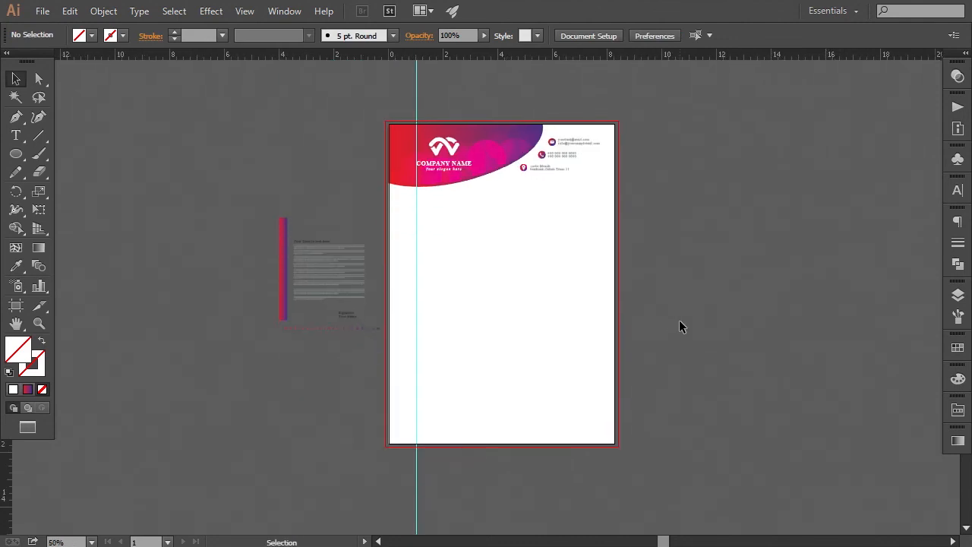
key(ctrl+plus)
click(320, 357)
click(271, 254)
drag(271, 254, 506, 259)
drag(557, 329, 629, 427)
right_click(514, 289)
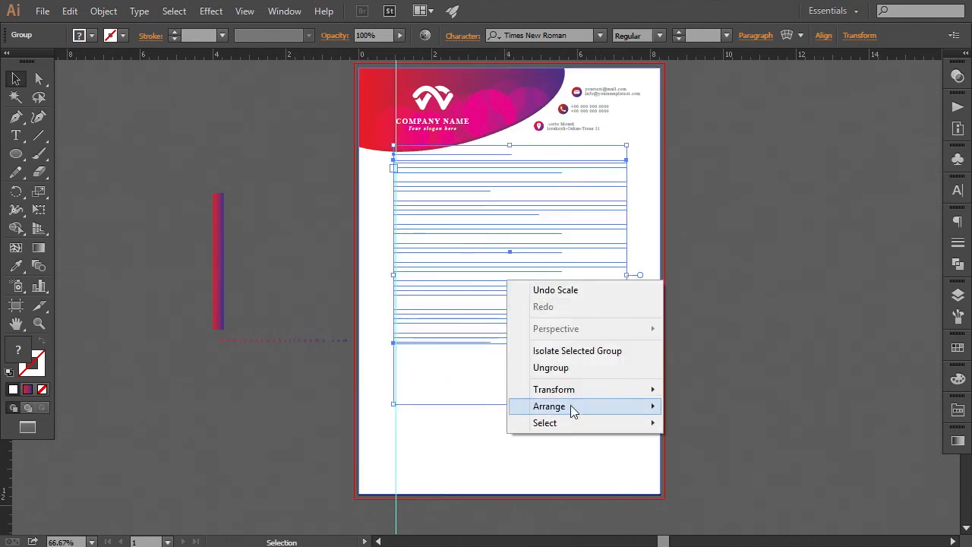
mouse_move(571, 406)
click(686, 405)
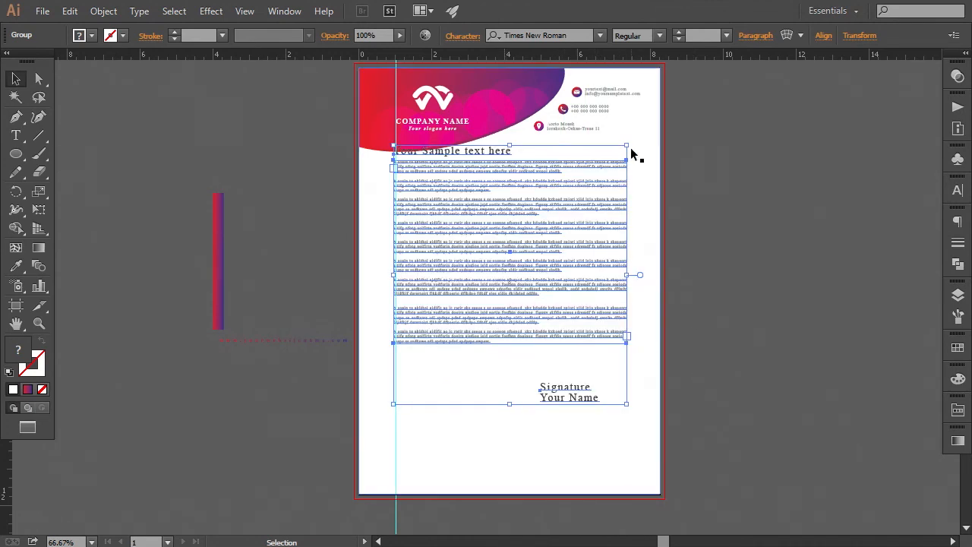
- Fine-tune the letter text group's size proportionally so its left edge meets the vertical guide
drag(626, 145, 625, 154)
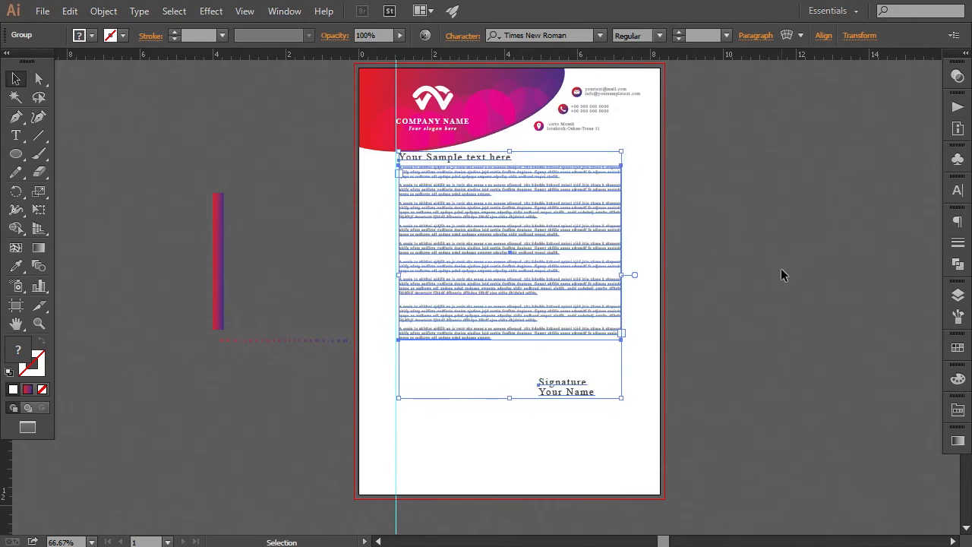
key(ctrl+1)
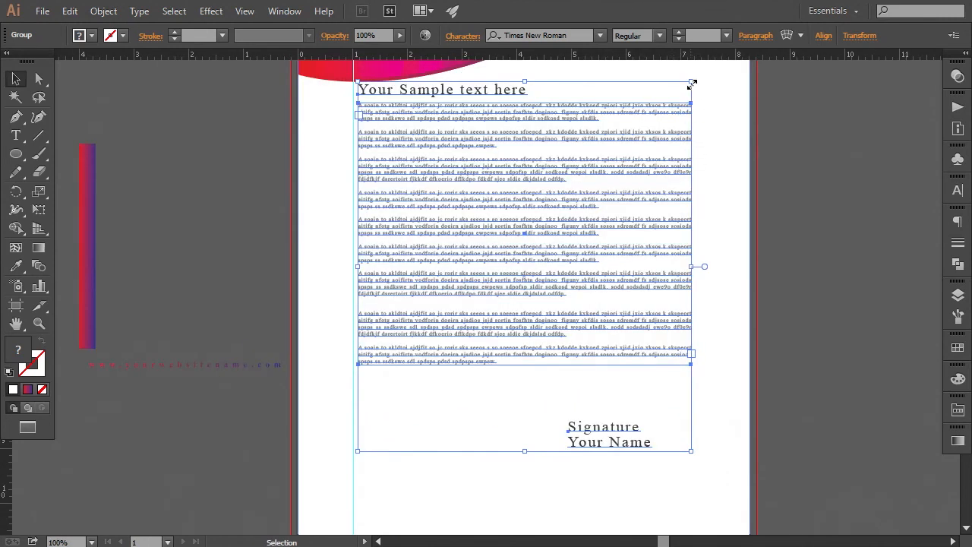
drag(693, 82, 711, 90)
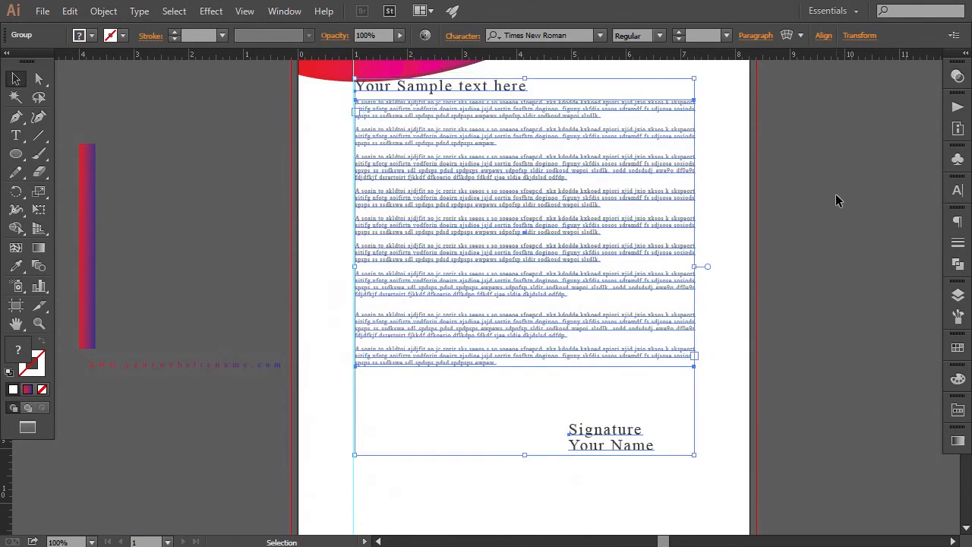
drag(723, 432, 667, 338)
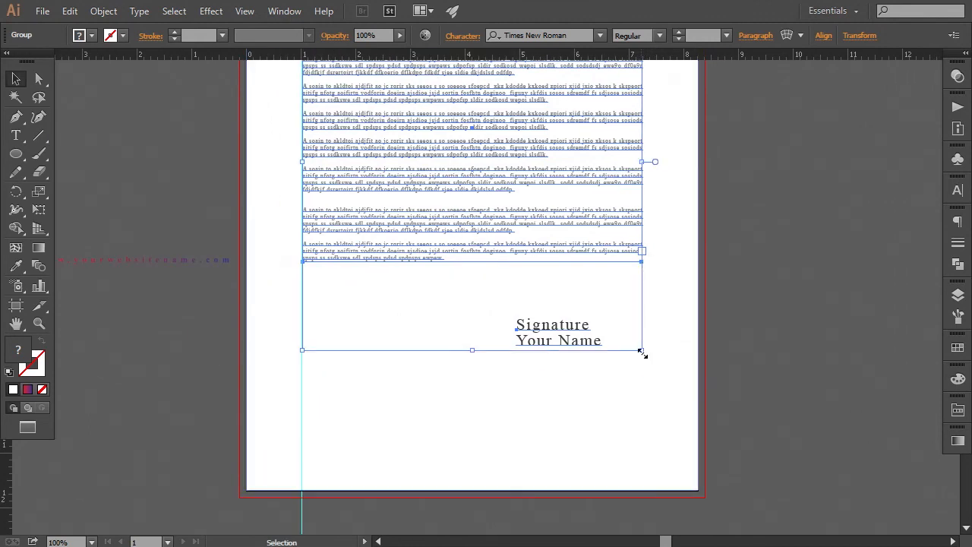
drag(643, 353, 647, 368)
key(ctrl+minus)
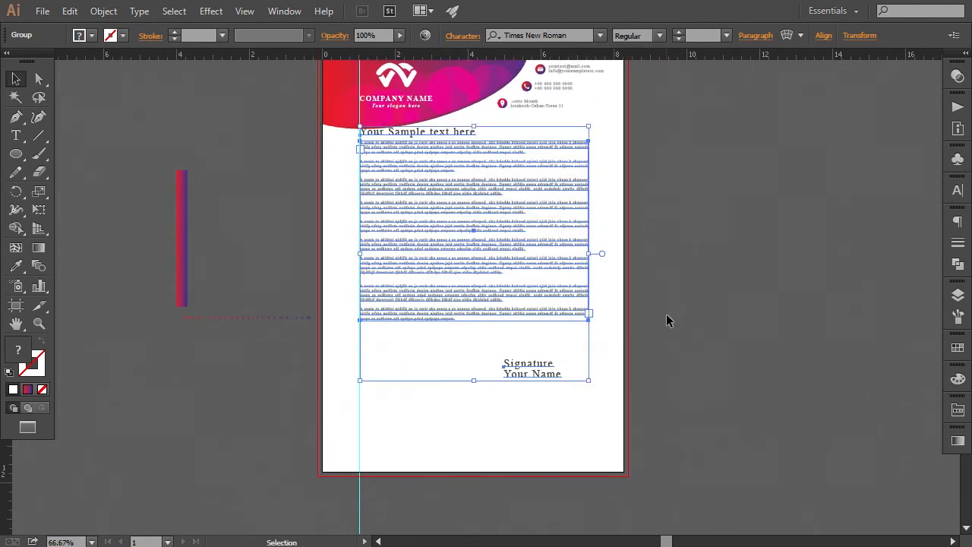
- Nudge the letter text group down to leave a clear gap below the curved header
key(Down)
key(Down)
key(Down)
key(Down)
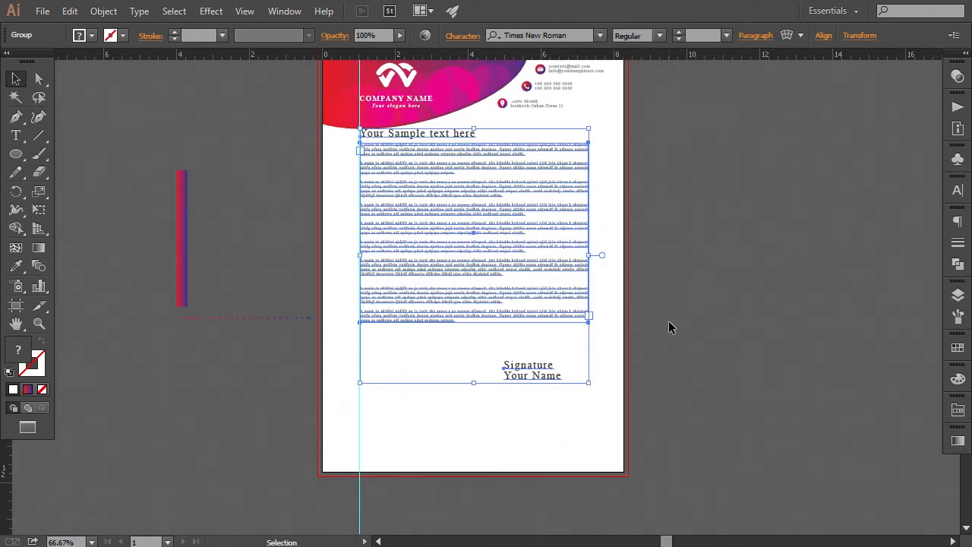
key(shift+Down)
key(shift+Down)
key(shift+Down)
key(shift+Down)
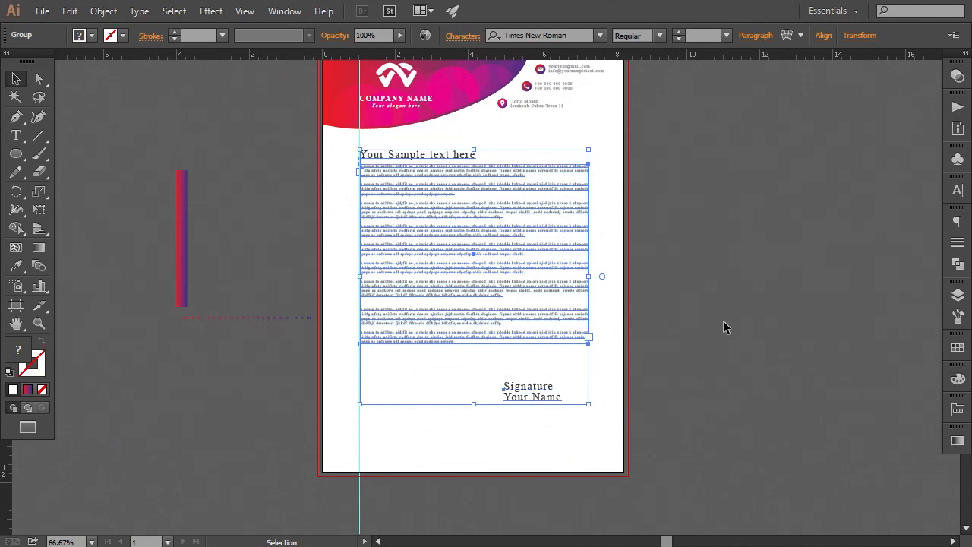
key(Down)
key(Down)
key(Down)
key(Down)
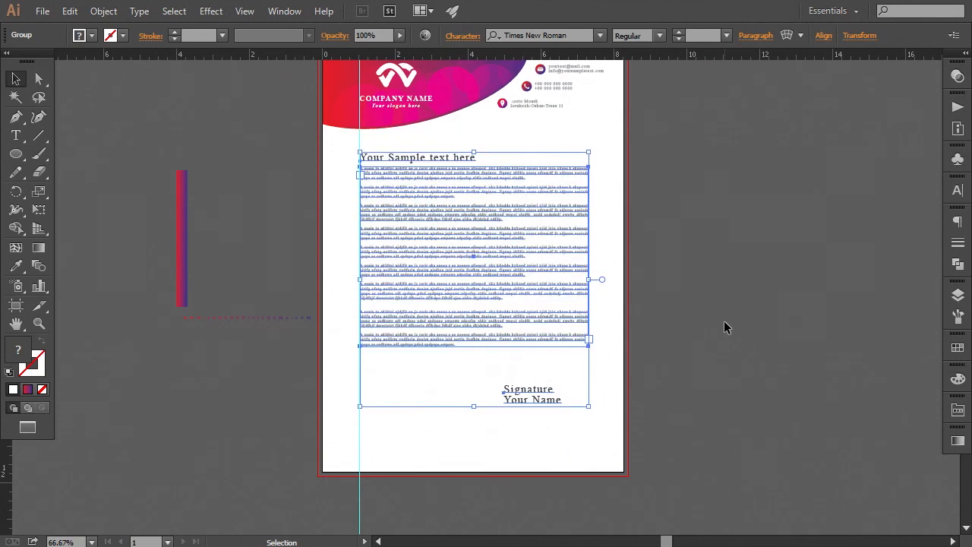
click(728, 322)
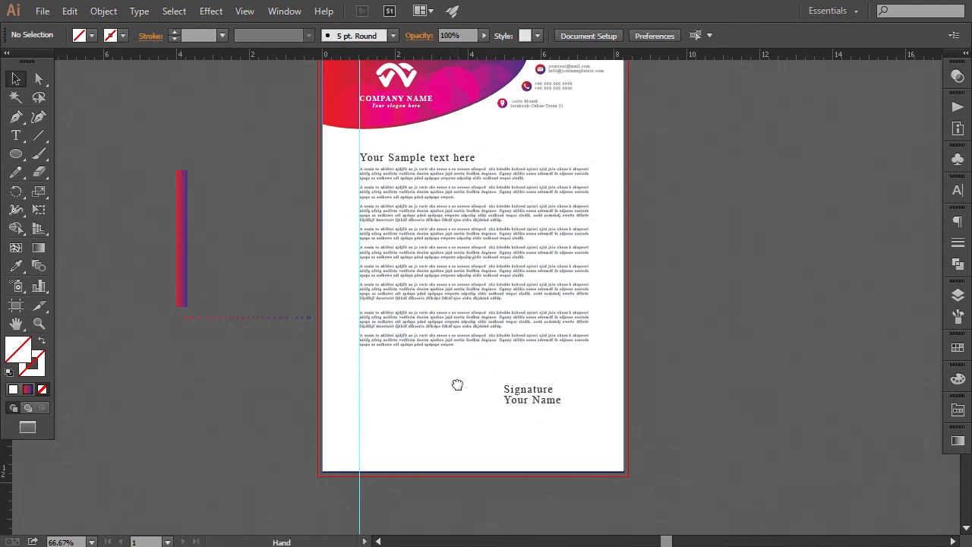
drag(456, 386, 465, 364)
- Move the gradient website address to the bottom of the page beside the guide and bring it to the front
drag(267, 297, 444, 427)
right_click(458, 430)
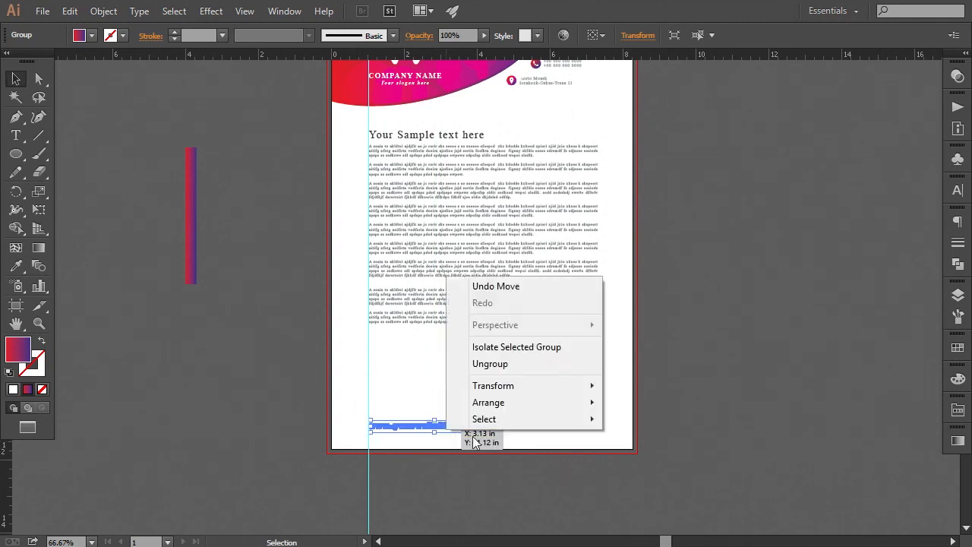
mouse_move(498, 403)
click(638, 403)
- Nudge the website address down close to the page's lower edge
key(Down)
key(Down)
key(Down)
key(Down)
key(Down)
key(Down)
key(Down)
key(Down)
key(Down)
key(Down)
key(Down)
key(Down)
key(Down)
key(Down)
key(Down)
key(Down)
key(Down)
key(Down)
key(Down)
key(Down)
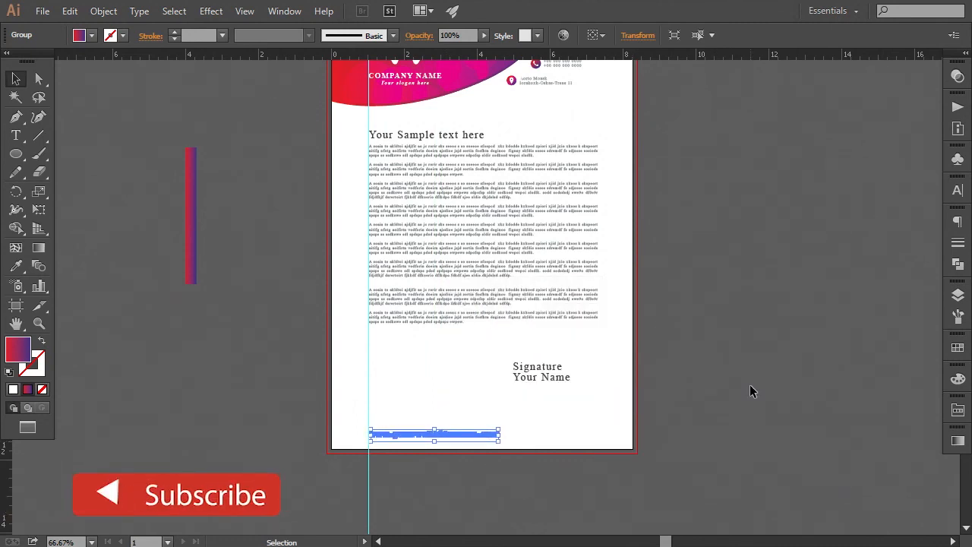
click(750, 385)
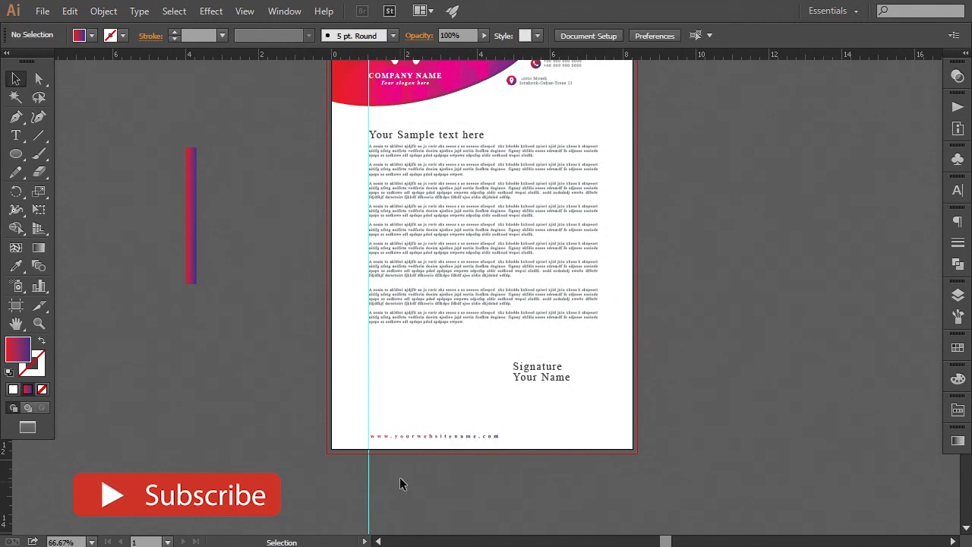
- Check the website address, signature block and overall layout, including the header's overlay circles up close
click(403, 437)
click(466, 494)
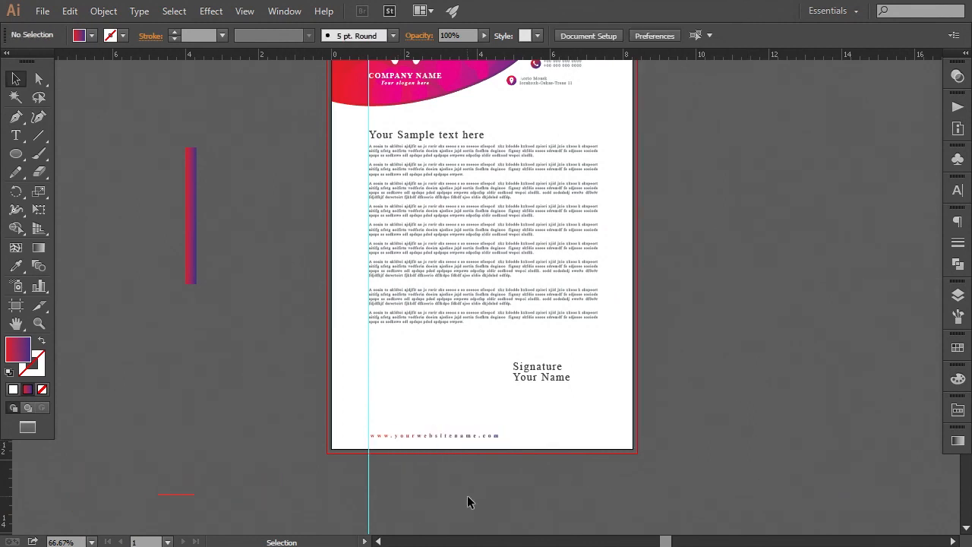
click(555, 380)
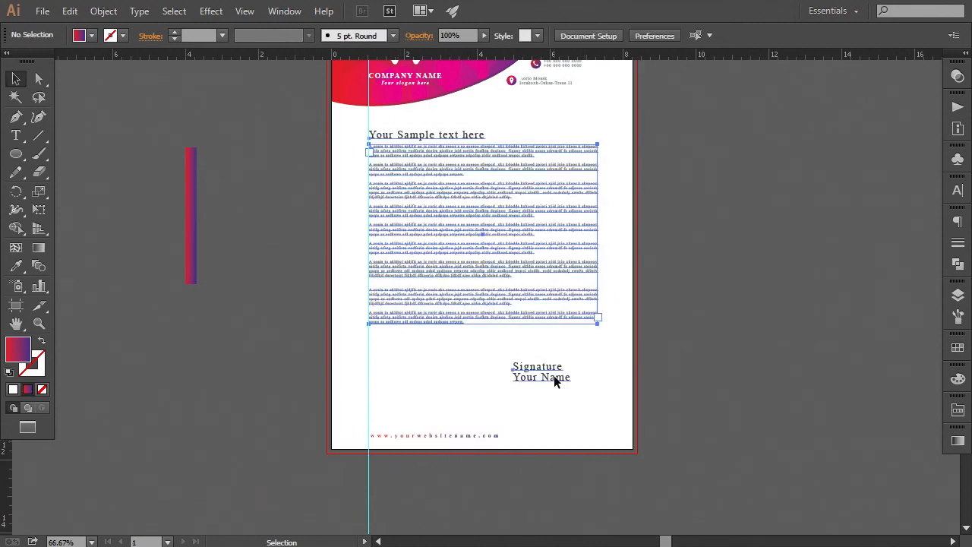
click(707, 393)
drag(706, 396, 617, 367)
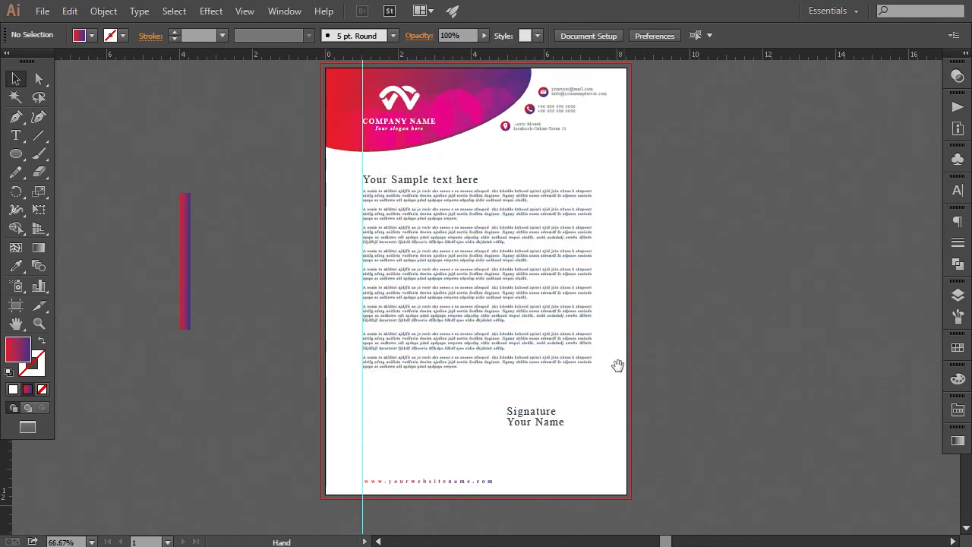
click(472, 473)
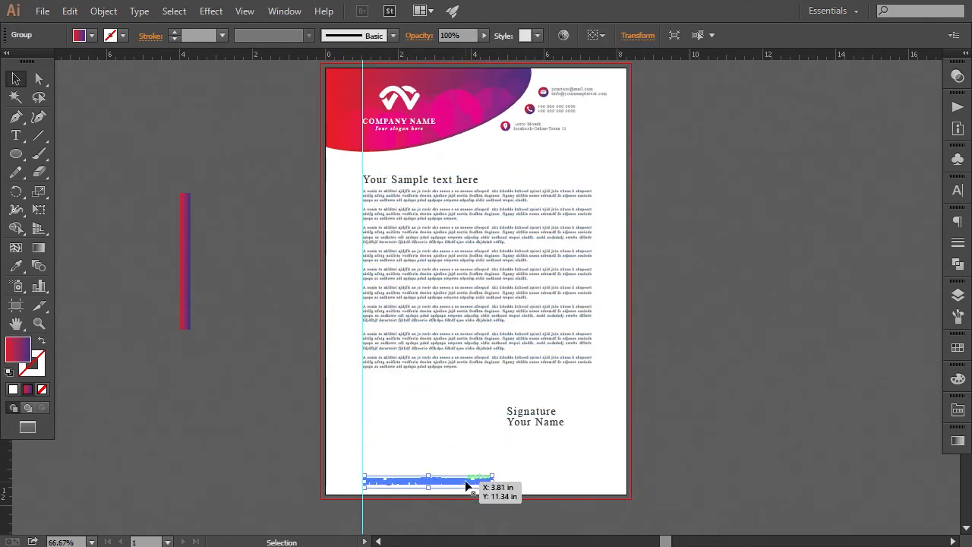
click(703, 382)
drag(339, 182, 380, 311)
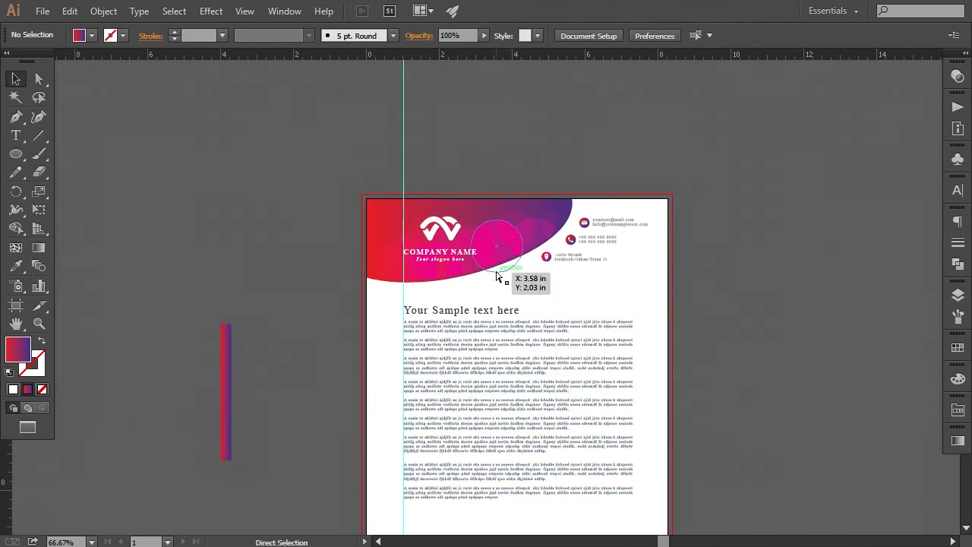
key(ctrl+equal)
key(ctrl+equal)
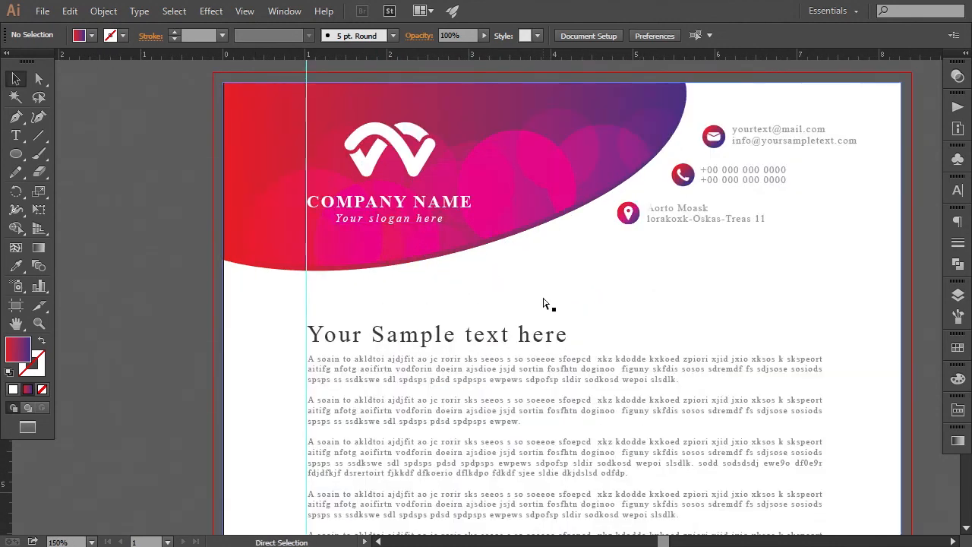
- Delete the vertical guide and the leftover gradient bar beside the page
key(ctrl+minus)
drag(308, 83, 399, 104)
key(Delete)
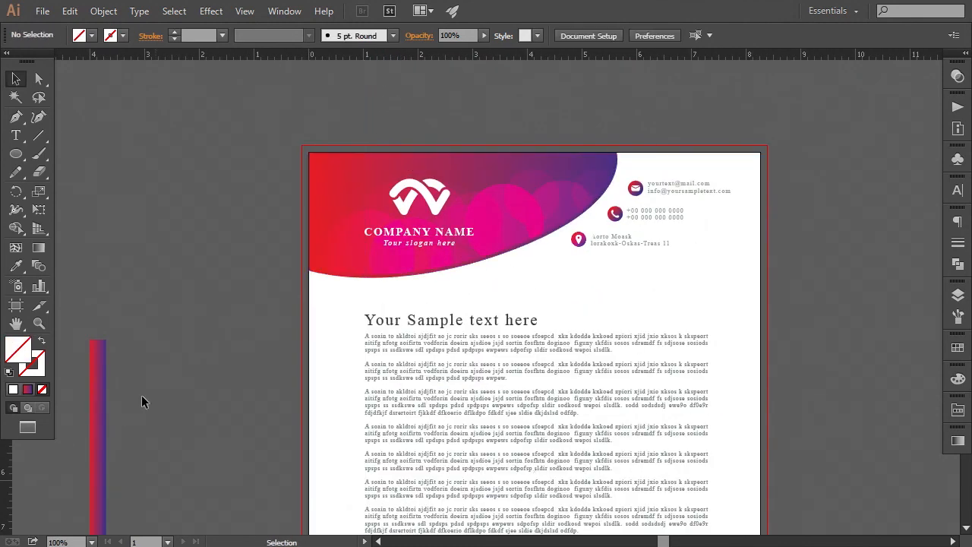
click(100, 425)
key(Delete)
- Hide the rulers and view more of the finished letterhead
click(245, 10)
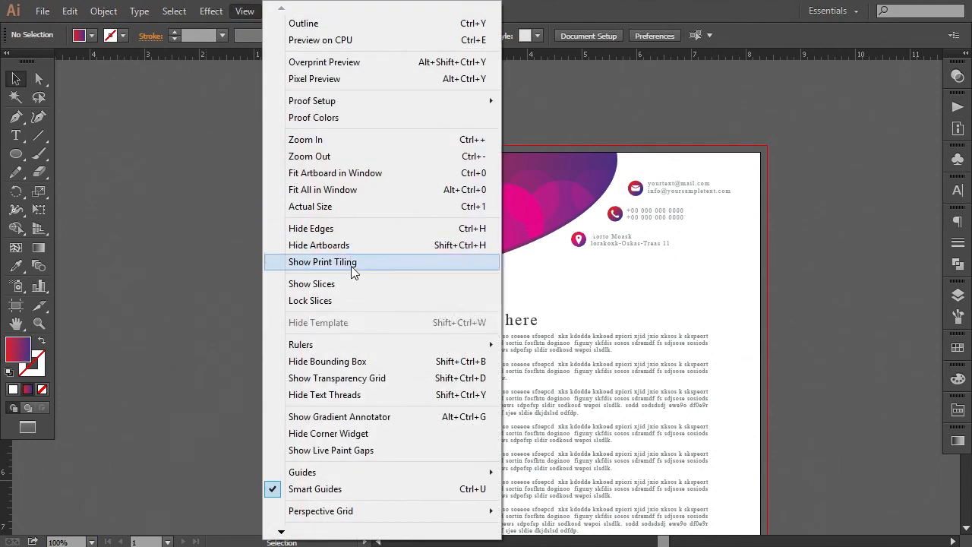
mouse_move(341, 344)
click(534, 344)
key(ctrl+minus)
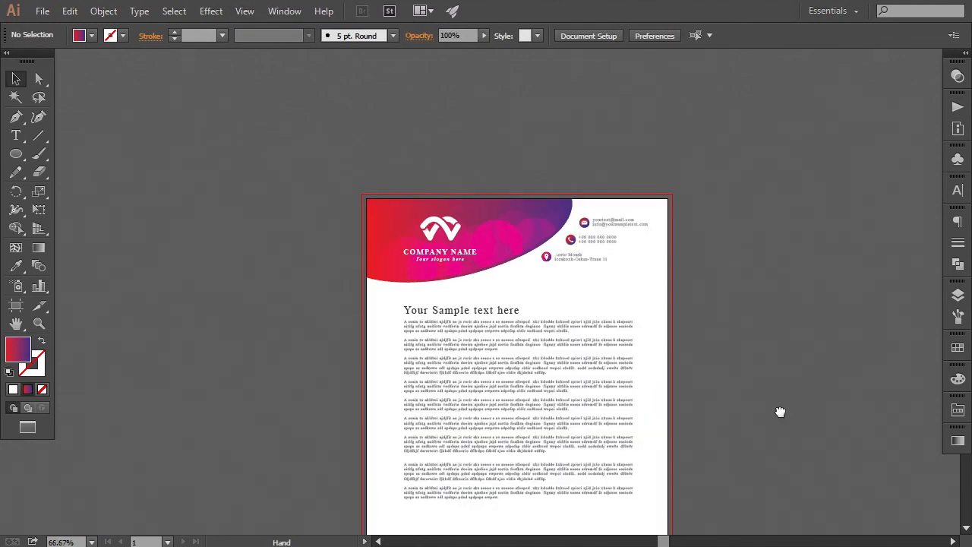